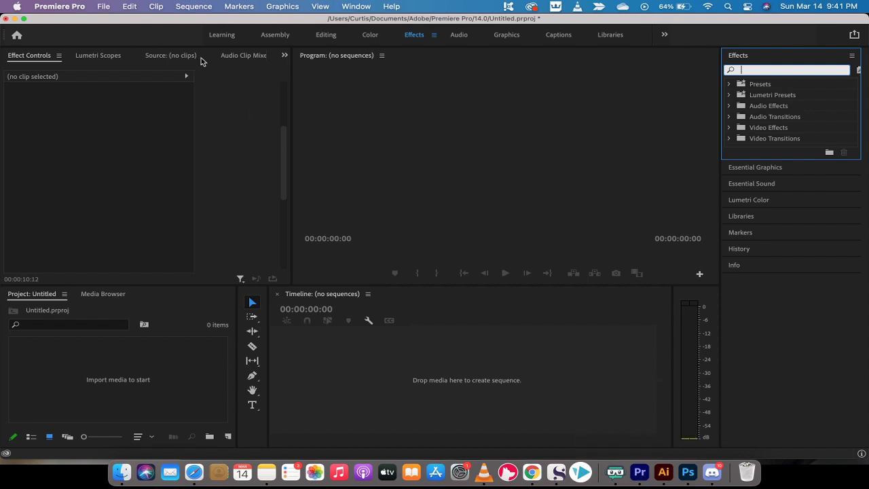
Import production ID_4194830.mp4 from Finder's Movies folder into the Premiere Project panel
{"action": "left_click", "coordinate": [73, 7]}
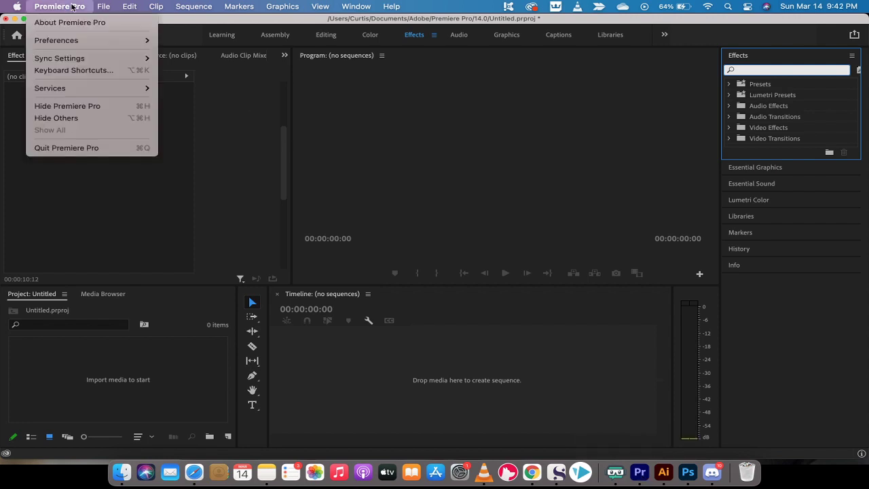
{"action": "left_click", "coordinate": [72, 7]}
{"action": "left_click", "coordinate": [73, 7]}
{"action": "left_click", "coordinate": [73, 6]}
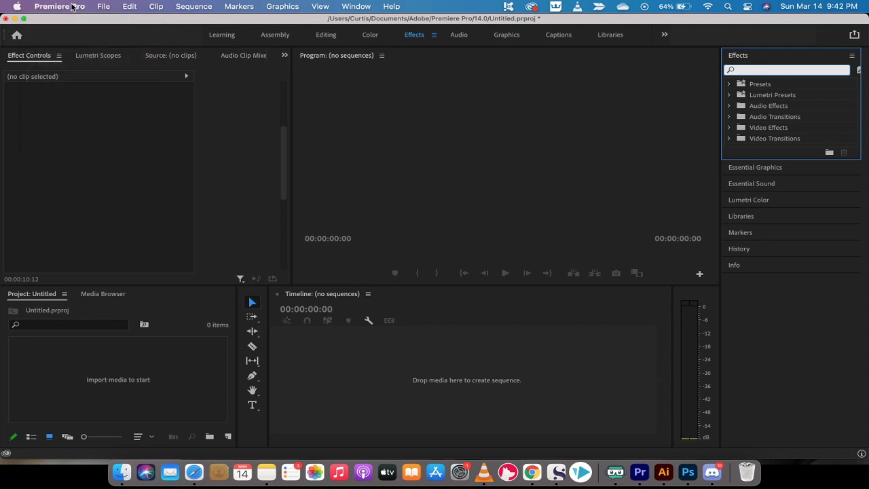
{"action": "left_click", "coordinate": [123, 475]}
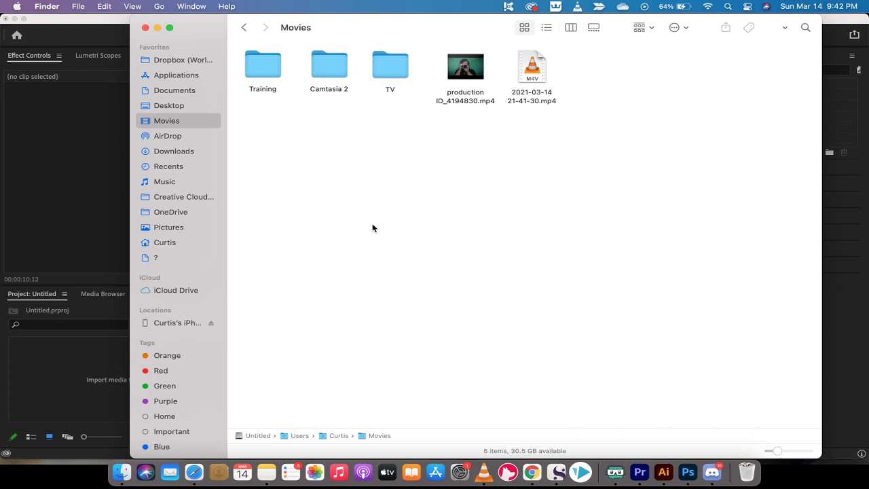
{"action": "left_click", "coordinate": [471, 99]}
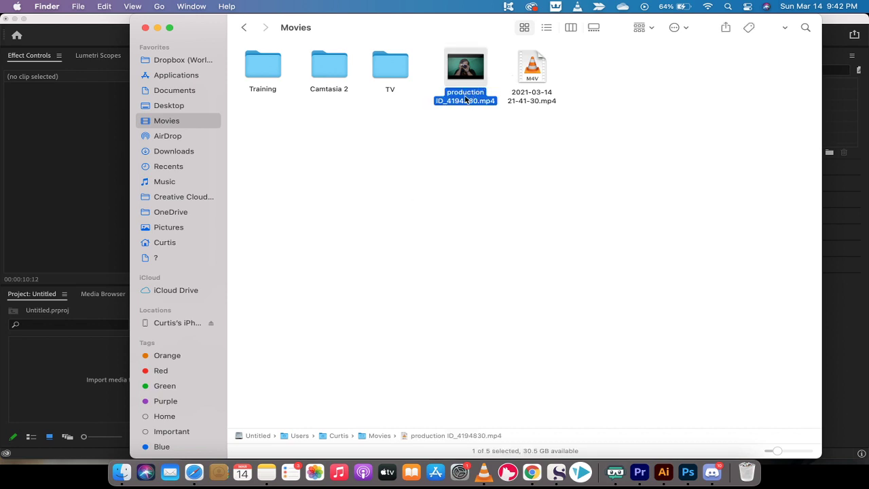
{"action": "left_click_drag", "start_coordinate": [472, 100], "coordinate": [85, 380]}
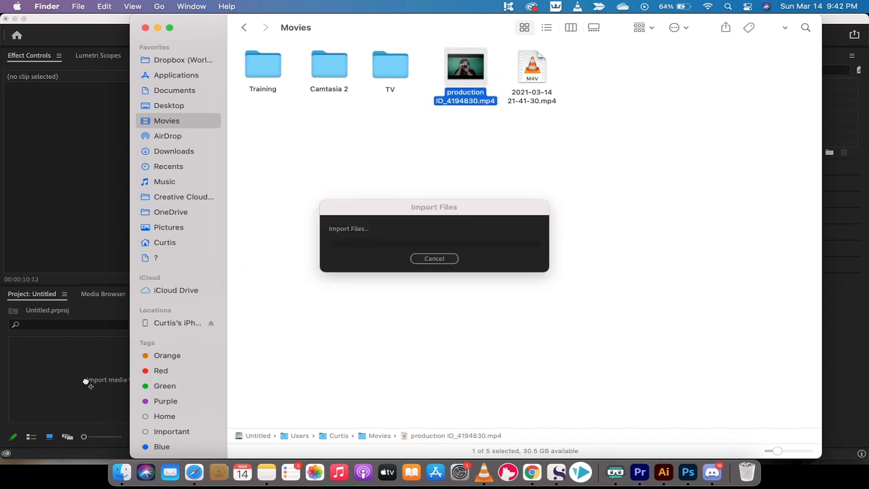
{"action": "left_click", "coordinate": [106, 334]}
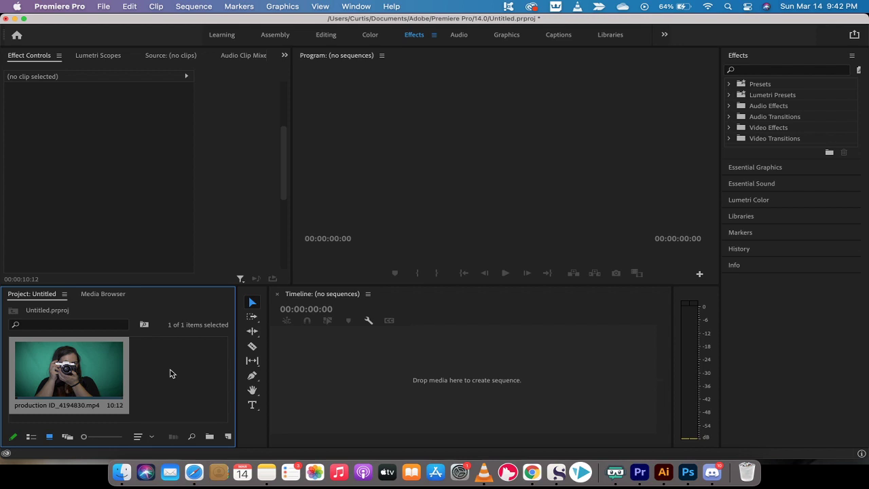
Create a production ID_4194830 sequence from the clip and trim its end to 5:01
{"action": "left_click_drag", "start_coordinate": [71, 368], "coordinate": [333, 350]}
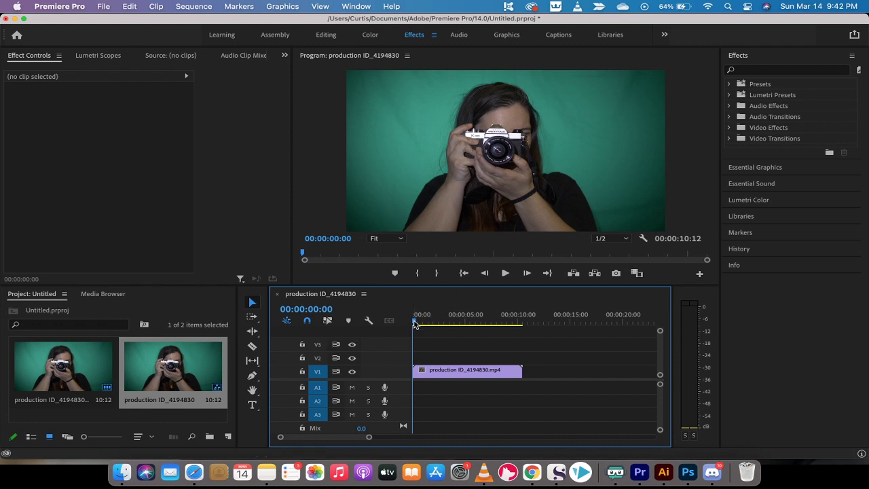
{"action": "left_click_drag", "start_coordinate": [416, 324], "coordinate": [467, 320]}
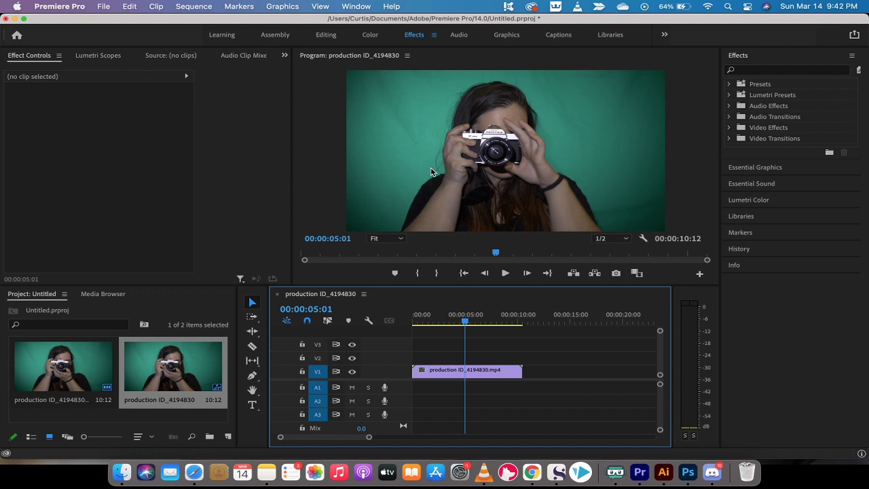
{"action": "mouse_move", "coordinate": [466, 320]}
{"action": "left_mouse_down"}
{"action": "mouse_move", "coordinate": [450, 320]}
{"action": "mouse_move", "coordinate": [467, 320]}
{"action": "left_mouse_up"}
{"action": "left_click_drag", "start_coordinate": [523, 369], "coordinate": [466, 370]}
{"action": "left_click_drag", "start_coordinate": [465, 320], "coordinate": [425, 322]}
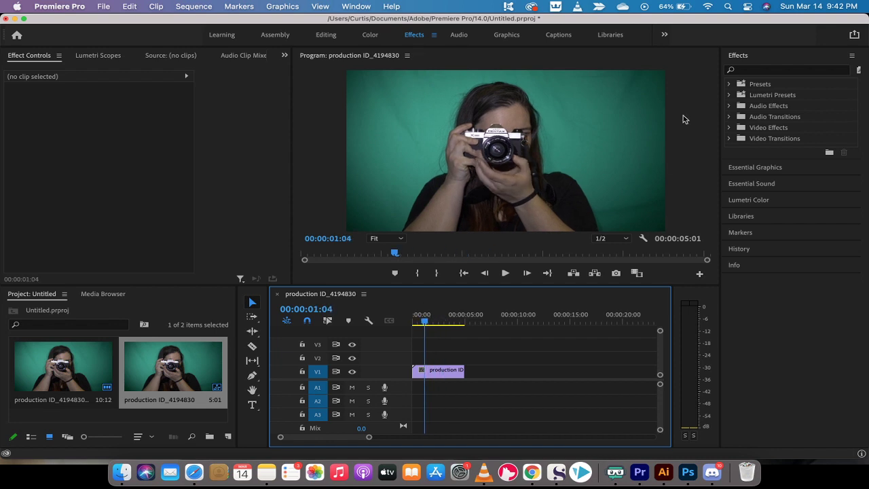
{"action": "left_click", "coordinate": [755, 70]}
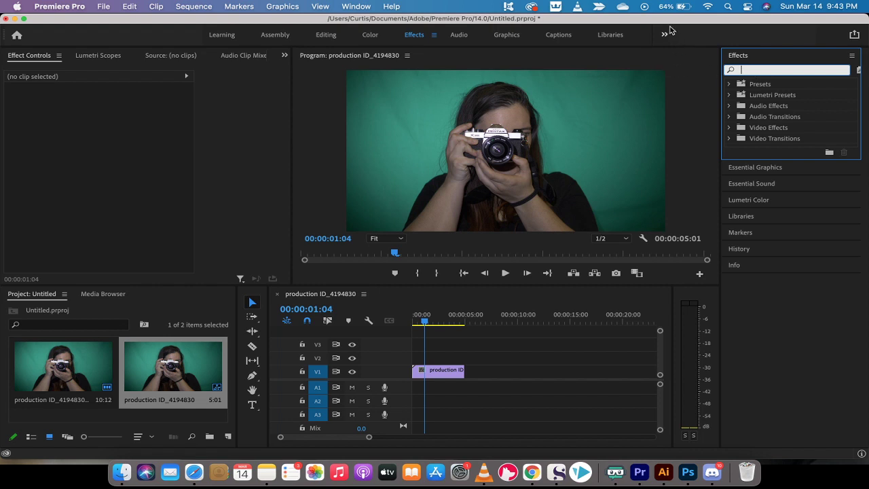
{"action": "left_click", "coordinate": [418, 38]}
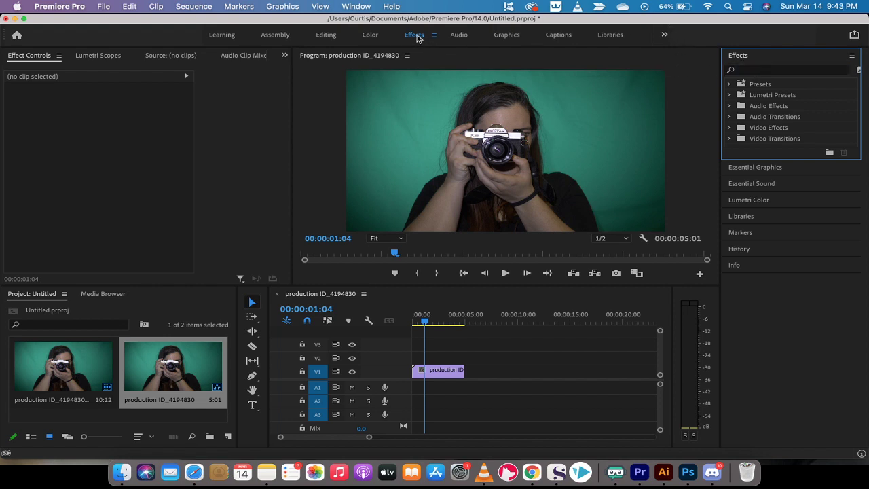
{"action": "left_click", "coordinate": [326, 39]}
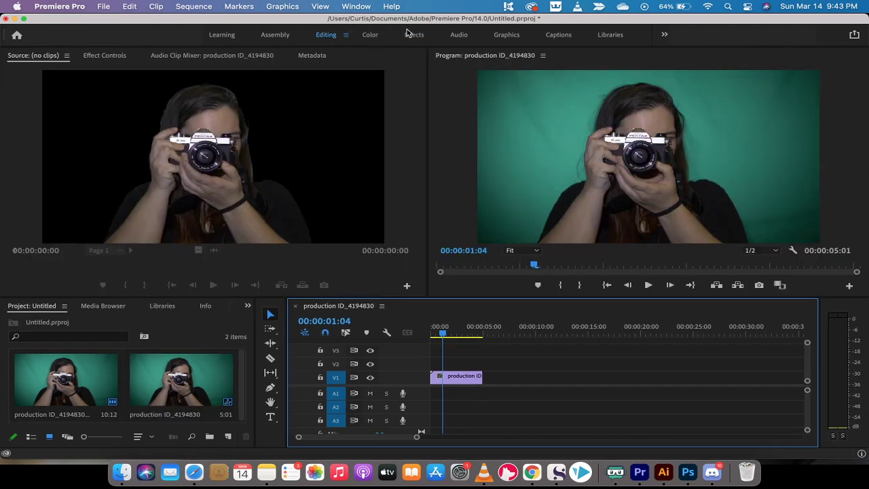
{"action": "left_click", "coordinate": [414, 36]}
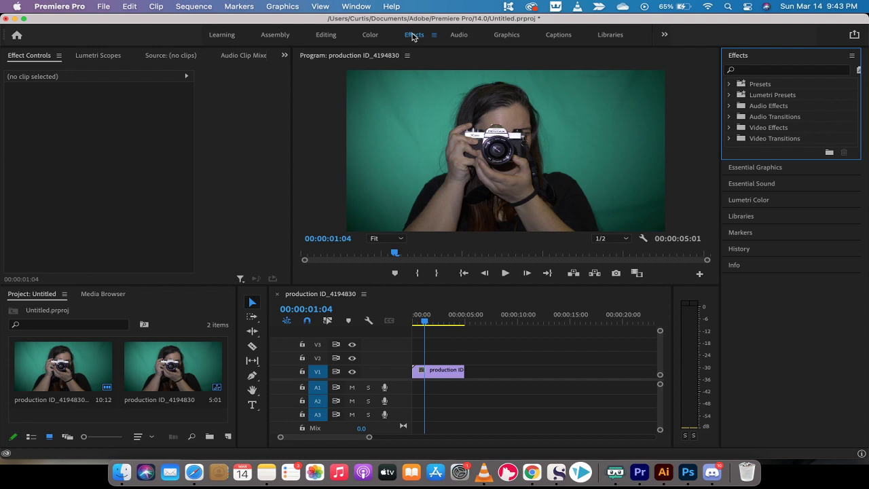
{"action": "left_click", "coordinate": [768, 71]}
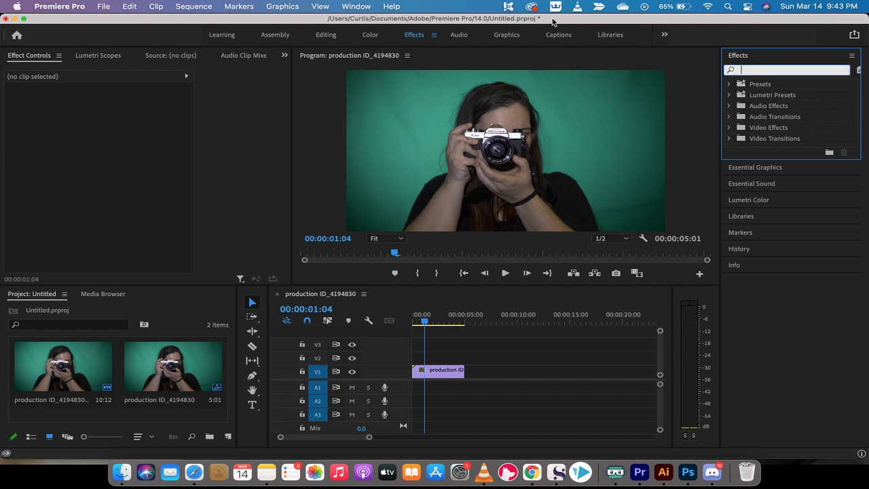
{"action": "left_click", "coordinate": [360, 7]}
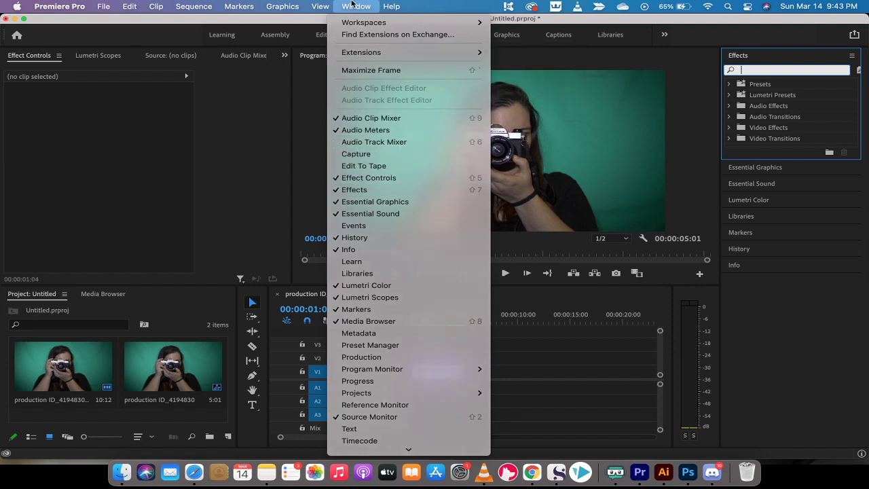
{"action": "left_click", "coordinate": [728, 48]}
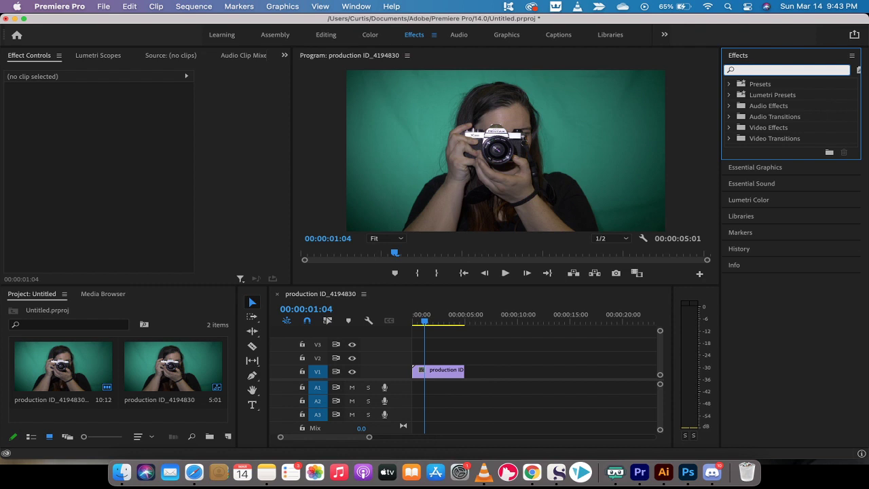
Search 'ultra' in Effects and drop Keying > Ultra Key onto the V1 clip
{"action": "type", "text": "ultra"}
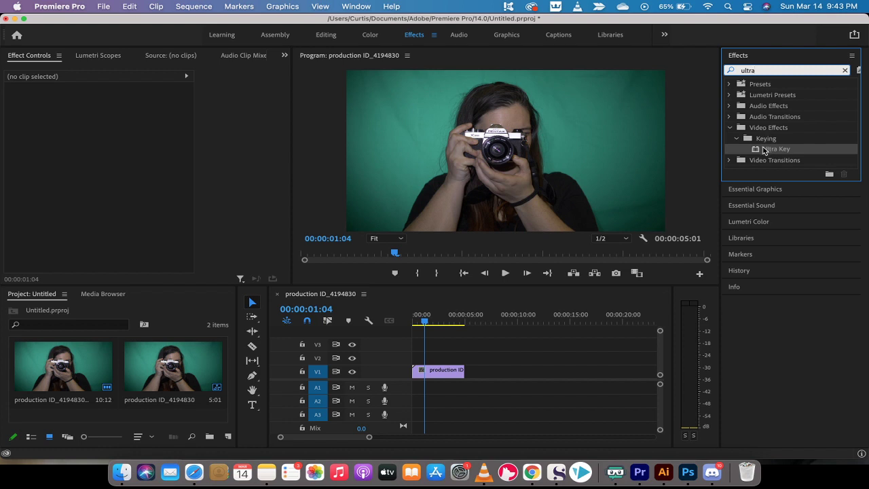
{"action": "left_click_drag", "start_coordinate": [764, 150], "coordinate": [435, 372]}
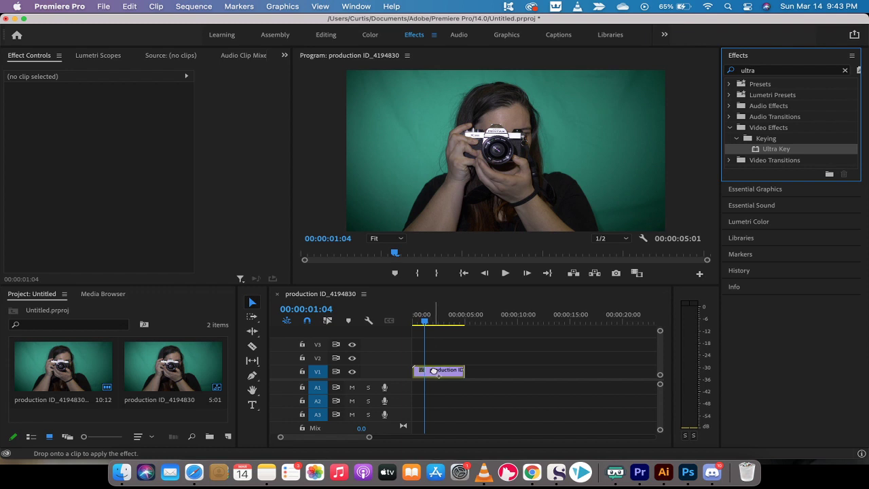
{"action": "left_click_drag", "start_coordinate": [435, 371], "coordinate": [435, 373]}
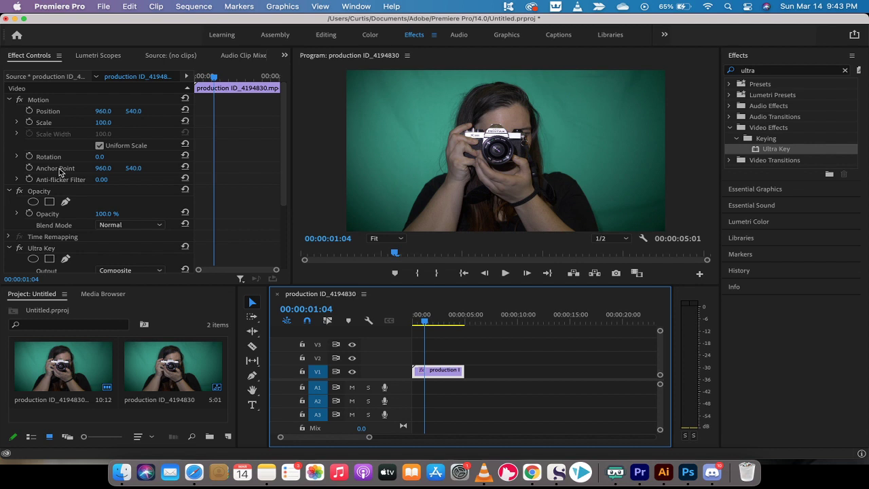
Show the Effect Controls panel and select the clip's Ultra Key effect
{"action": "left_click", "coordinate": [31, 58]}
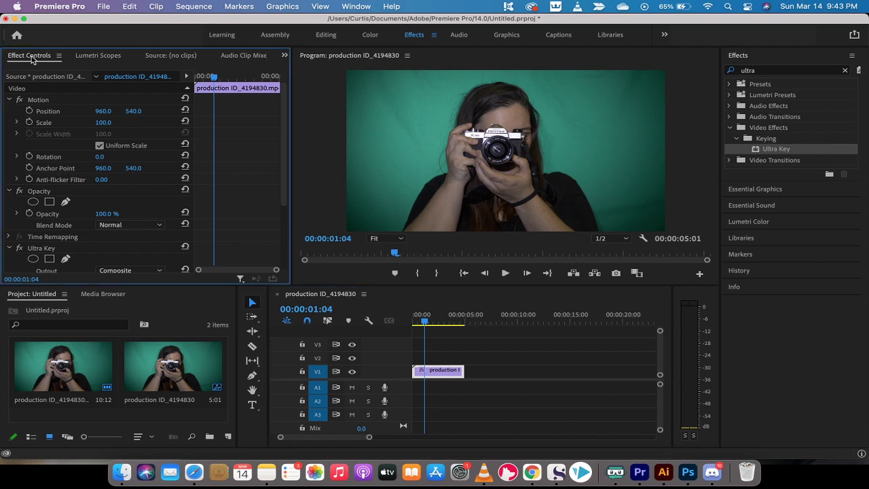
{"action": "scroll", "coordinate": [100, 215], "scroll_direction": "down", "scroll_amount": 2}
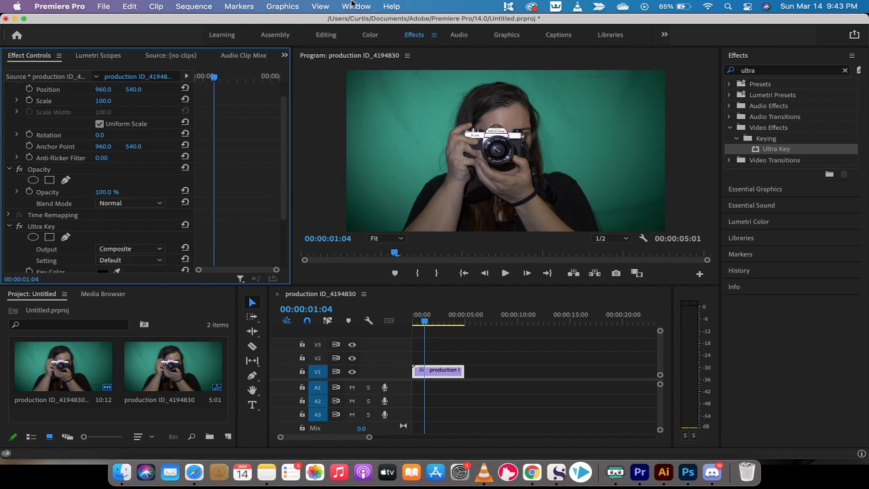
{"action": "left_click", "coordinate": [353, 6]}
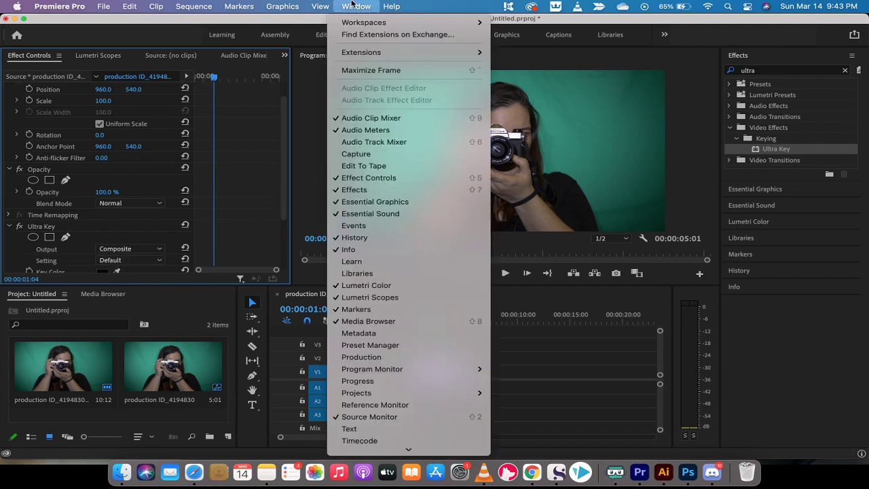
{"action": "left_click", "coordinate": [370, 179]}
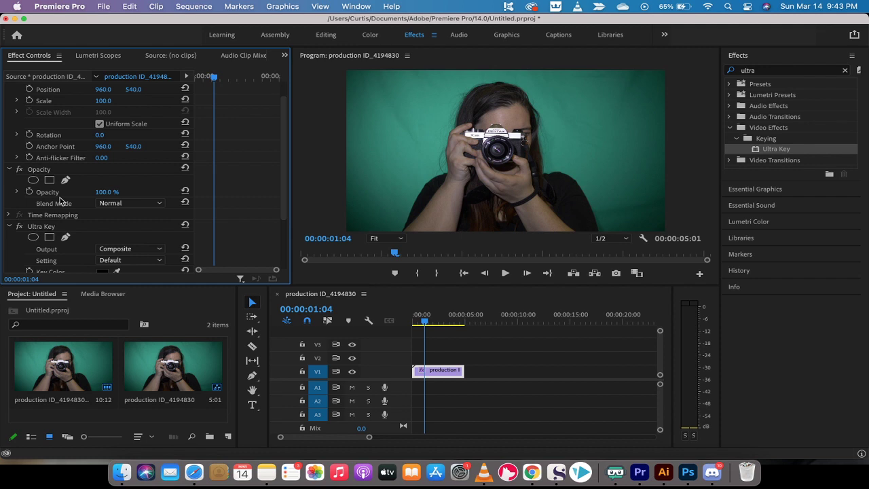
{"action": "scroll", "coordinate": [61, 201], "scroll_direction": "down", "scroll_amount": 5}
{"action": "left_click", "coordinate": [49, 155]}
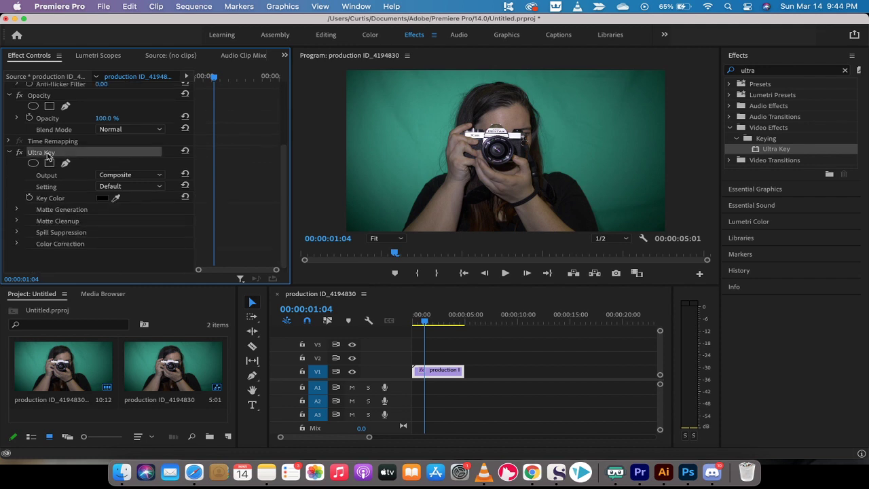
Sample the green backdrop 124338 as the Ultra Key Key Color in the Color Picker
{"action": "left_click", "coordinate": [102, 199]}
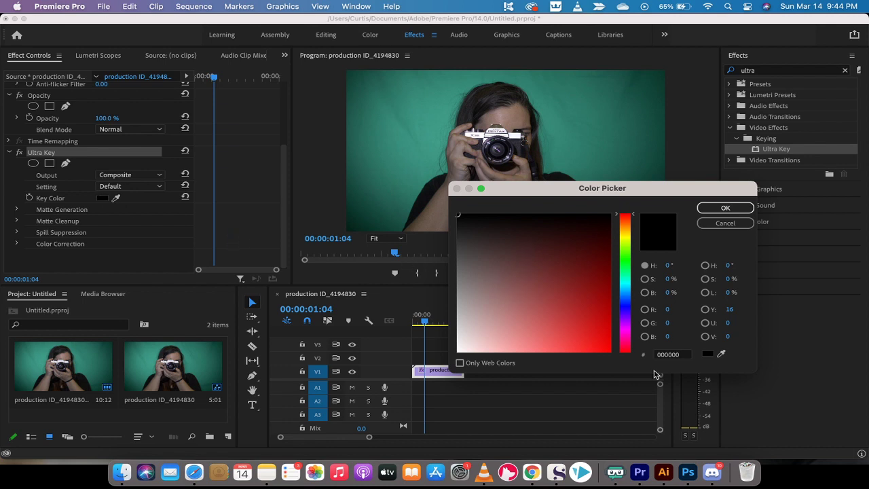
{"action": "left_click", "coordinate": [722, 355]}
{"action": "left_click", "coordinate": [568, 323]}
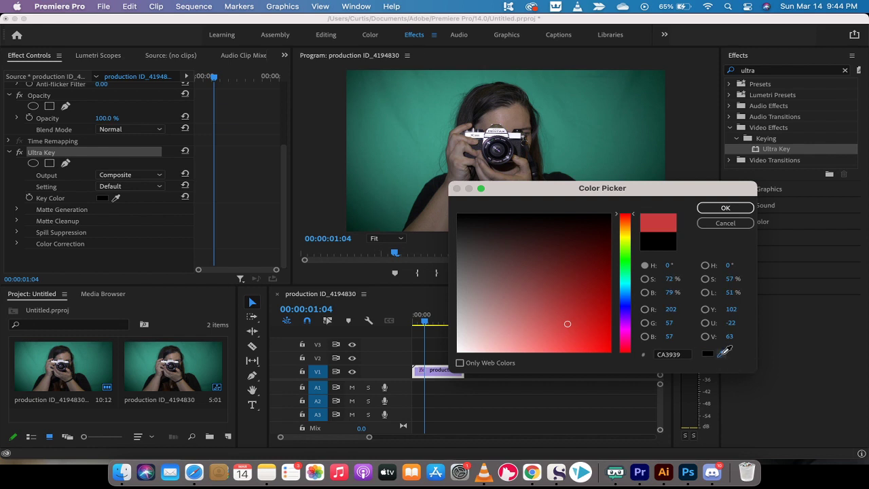
{"action": "left_click", "coordinate": [722, 353]}
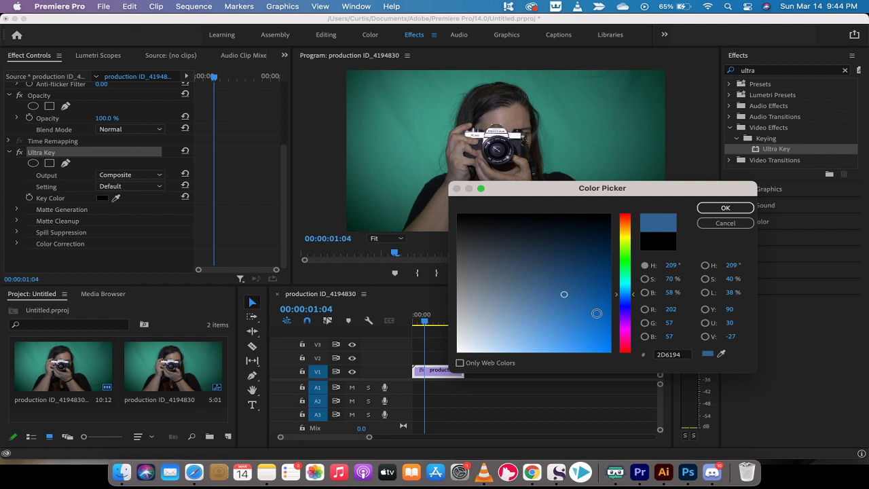
{"action": "left_click_drag", "start_coordinate": [484, 275], "coordinate": [464, 222]}
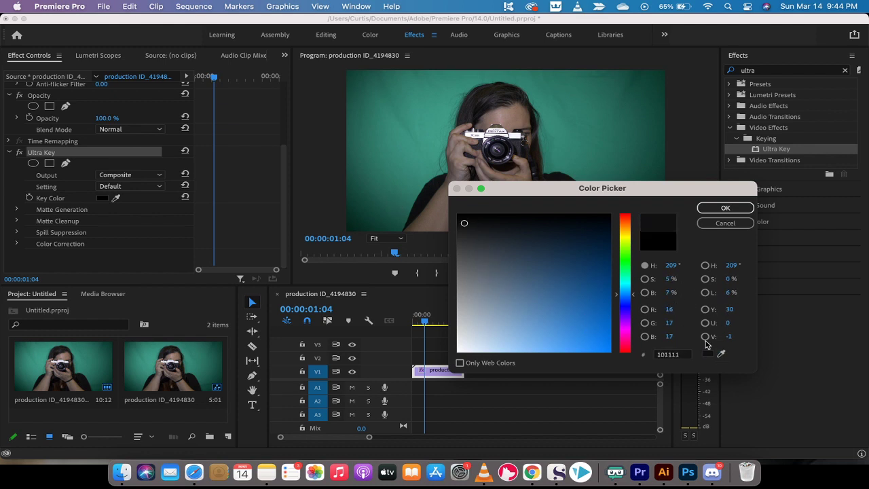
{"action": "left_click", "coordinate": [724, 353]}
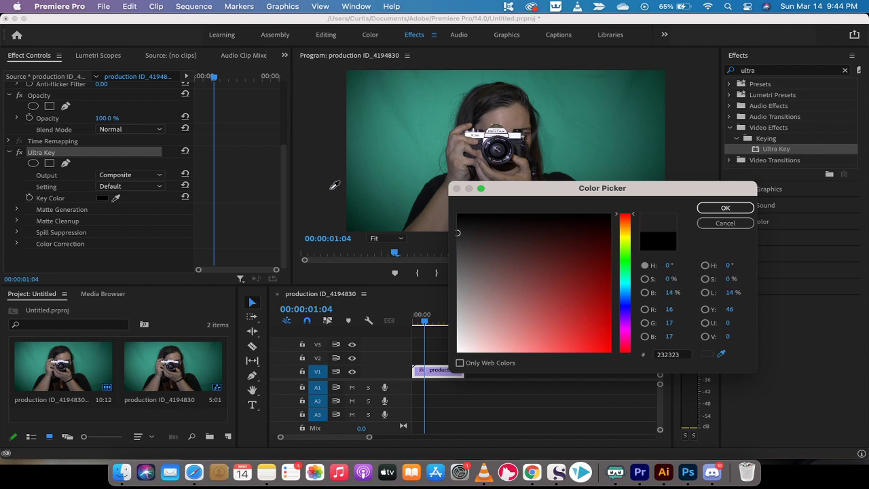
{"action": "left_click", "coordinate": [372, 193]}
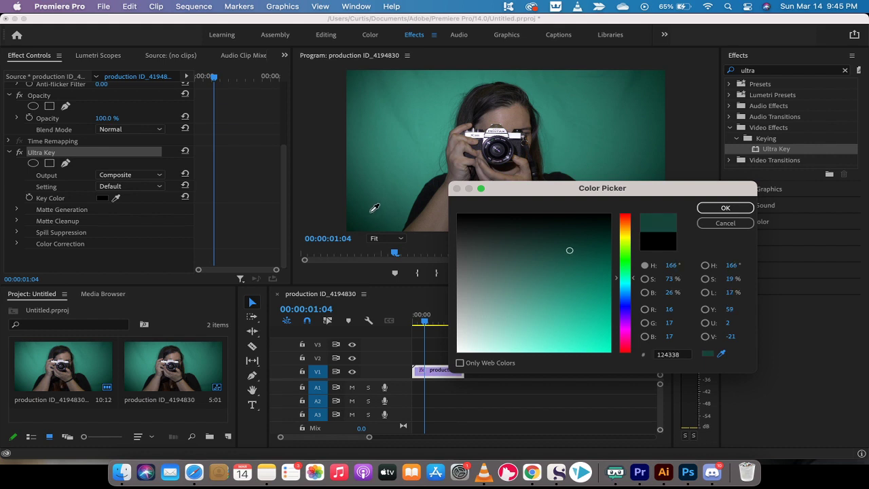
{"action": "left_click", "coordinate": [371, 211]}
Confirm the green key colour, preview Output as Alpha Channel, then return it to Composite
{"action": "left_click", "coordinate": [725, 209]}
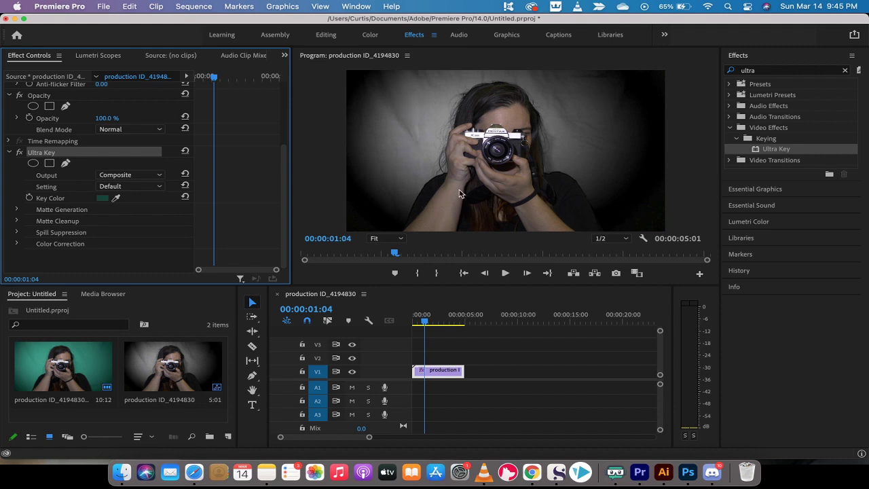
{"action": "left_click", "coordinate": [135, 178]}
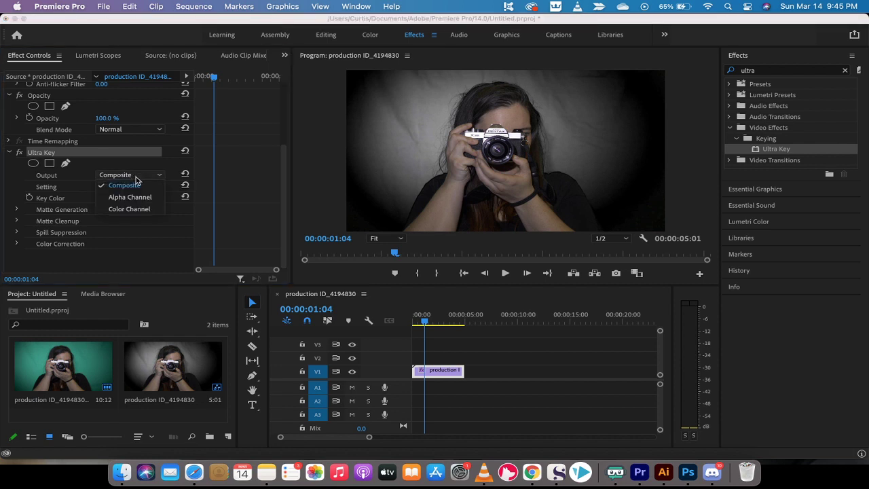
{"action": "left_click", "coordinate": [138, 175]}
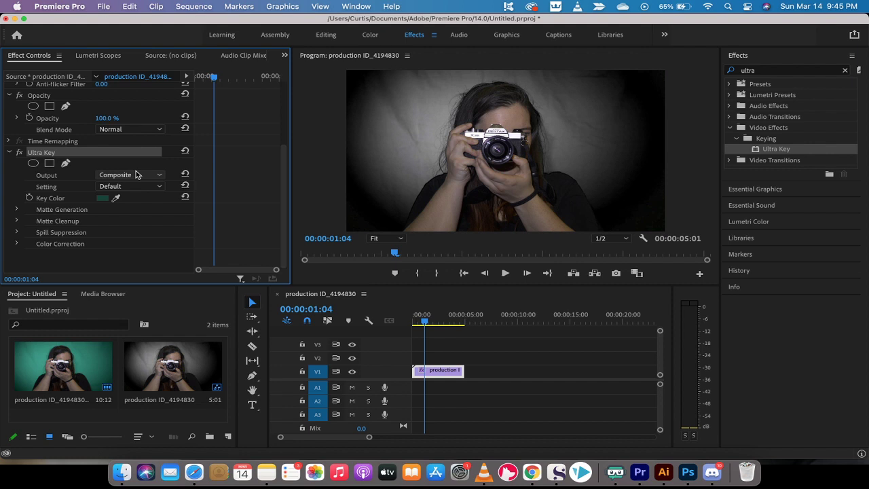
{"action": "left_click", "coordinate": [135, 175]}
{"action": "left_click", "coordinate": [136, 195]}
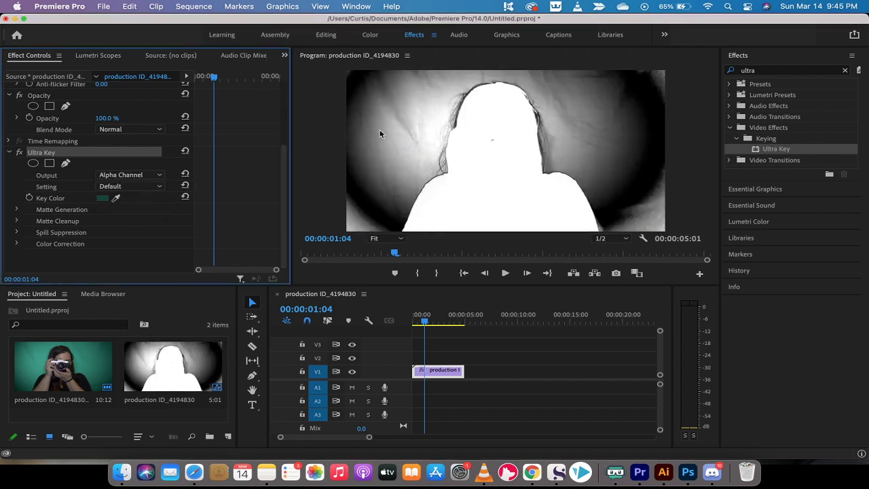
{"action": "left_click", "coordinate": [136, 175]}
{"action": "left_click", "coordinate": [124, 185]}
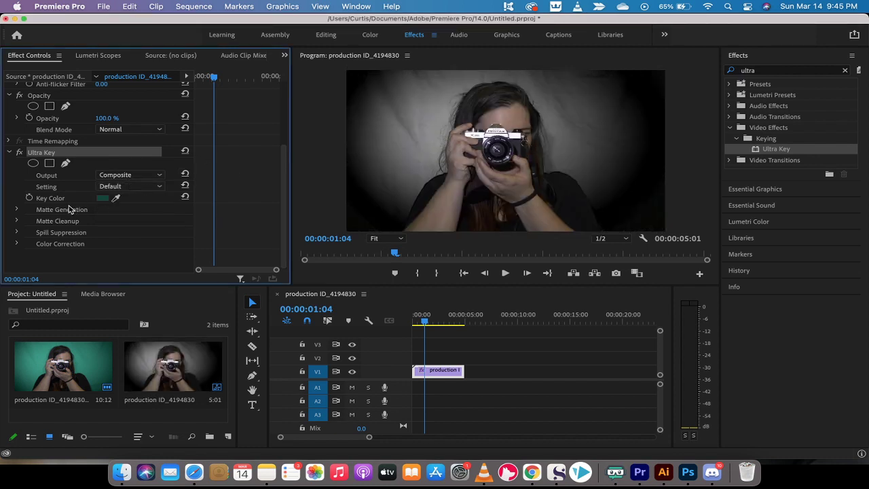
Open Matte Generation, set Highlight to 0, raise Pedestal, and play back to review
{"action": "left_click", "coordinate": [17, 210]}
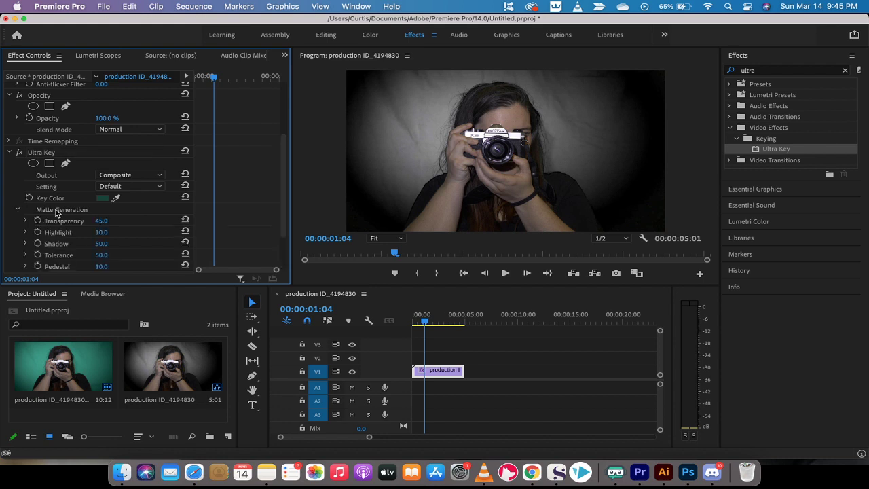
{"action": "scroll", "coordinate": [56, 213], "scroll_direction": "down", "scroll_amount": 2}
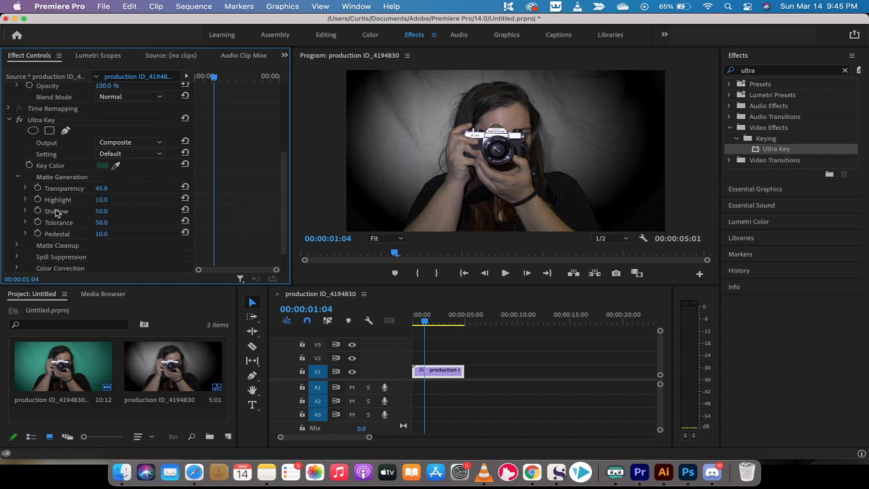
{"action": "left_click", "coordinate": [100, 200]}
{"action": "type", "text": "0"}
{"action": "key", "text": "Return"}
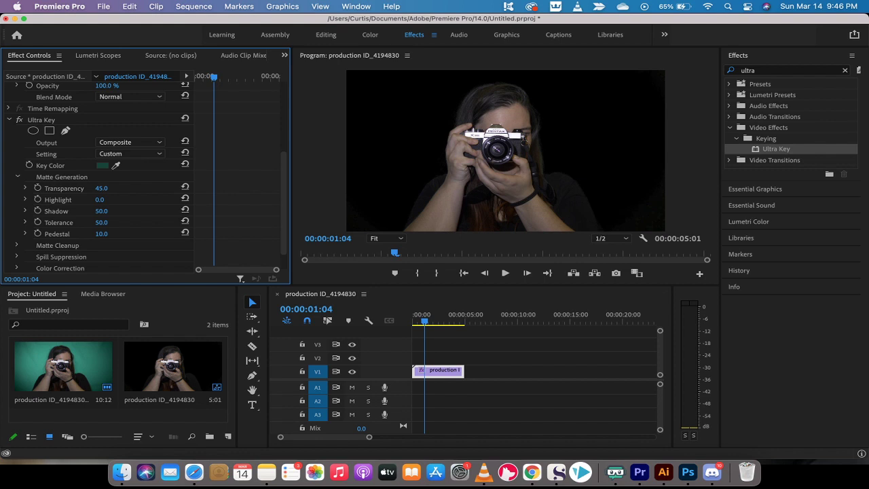
{"action": "mouse_move", "coordinate": [99, 199]}
{"action": "left_mouse_down"}
{"action": "mouse_move", "coordinate": [122, 200]}
{"action": "mouse_move", "coordinate": [99, 200]}
{"action": "left_mouse_up"}
{"action": "left_click_drag", "start_coordinate": [101, 233], "coordinate": [135, 233]}
{"action": "left_click", "coordinate": [428, 318]}
{"action": "key", "text": "space"}
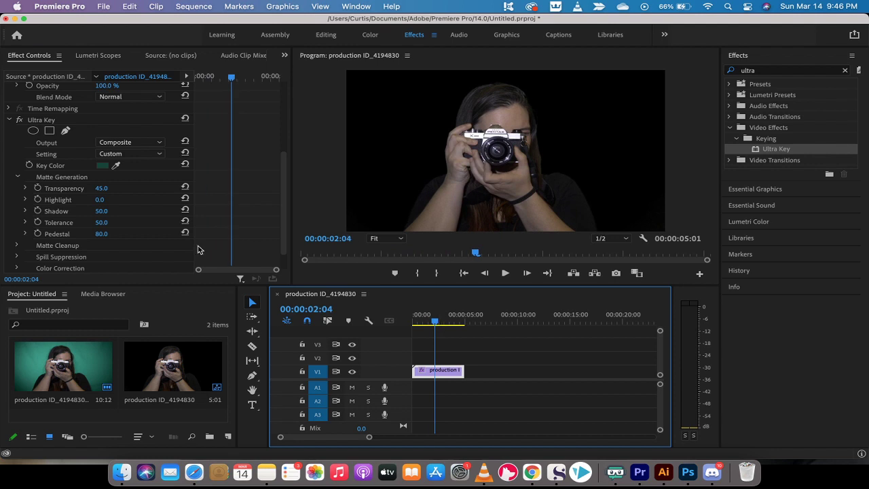
With Output on Alpha Channel, set Pedestal 96, Tolerance 50 and Shadow 47
{"action": "left_click", "coordinate": [129, 142]}
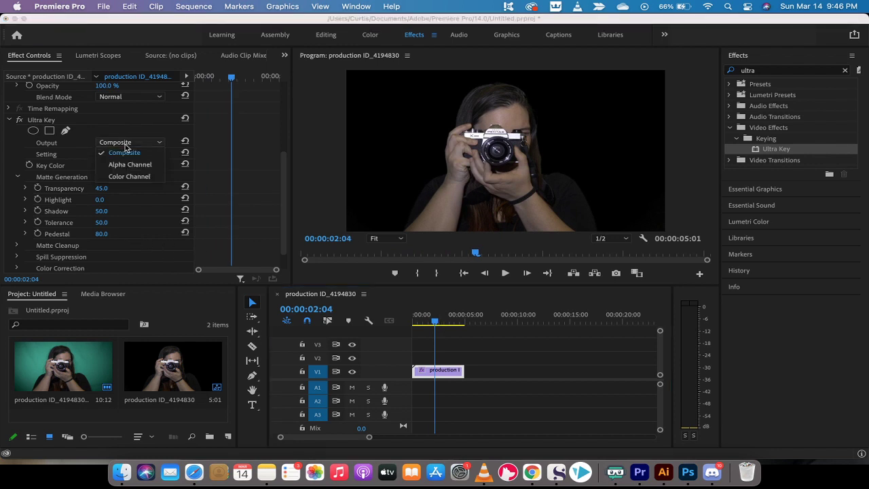
{"action": "left_click", "coordinate": [129, 163]}
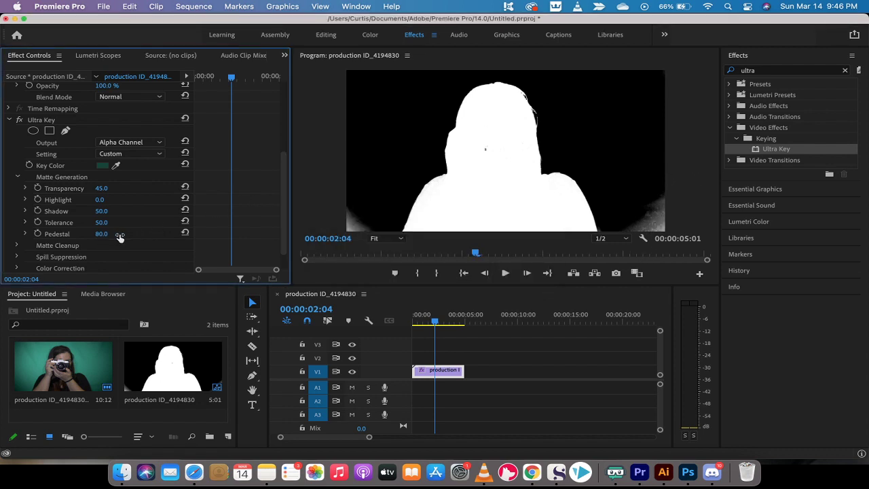
{"action": "left_click_drag", "start_coordinate": [98, 233], "coordinate": [139, 234]}
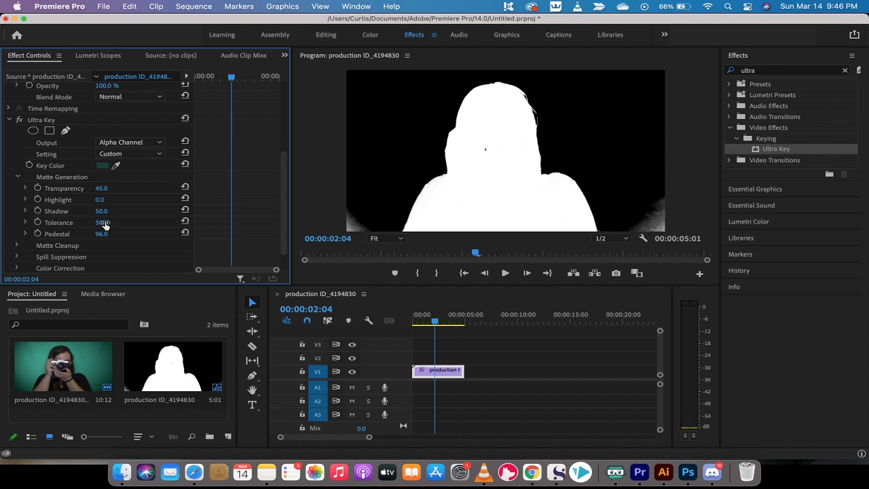
{"action": "left_click_drag", "start_coordinate": [101, 222], "coordinate": [126, 222]}
{"action": "left_click_drag", "start_coordinate": [101, 222], "coordinate": [110, 222]}
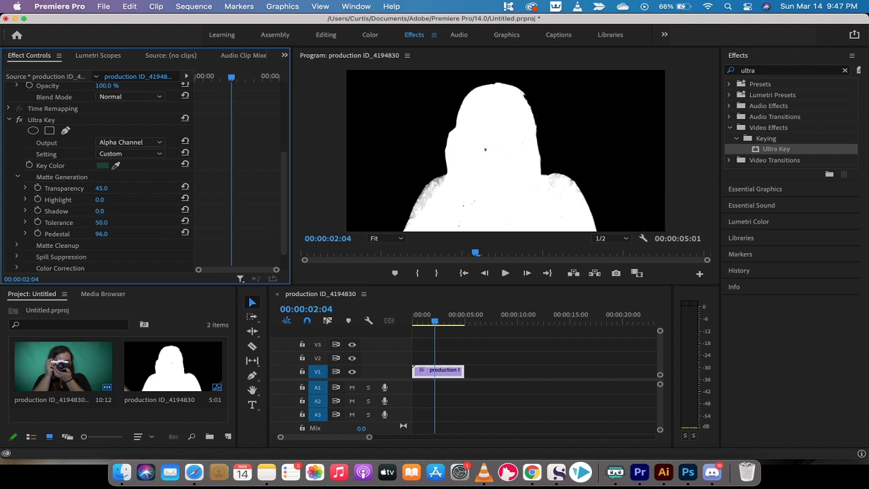
{"action": "left_click_drag", "start_coordinate": [99, 211], "coordinate": [80, 210]}
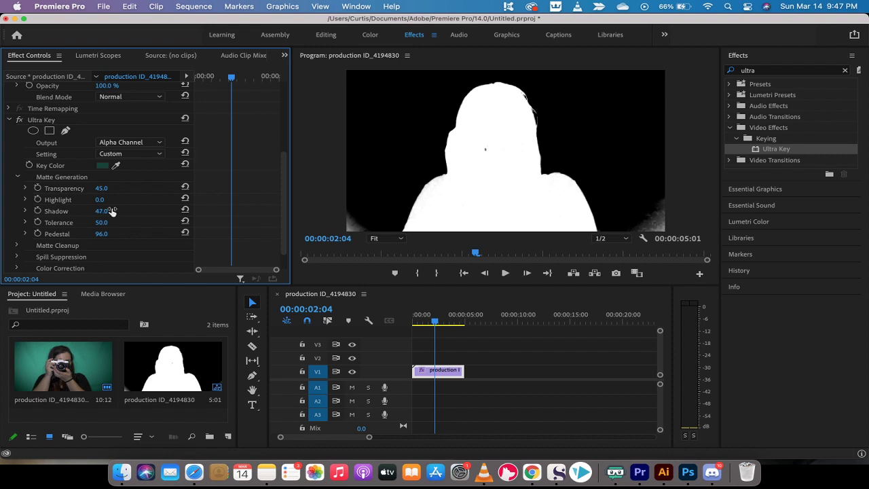
{"action": "scroll", "coordinate": [74, 248], "scroll_direction": "down", "scroll_amount": 2}
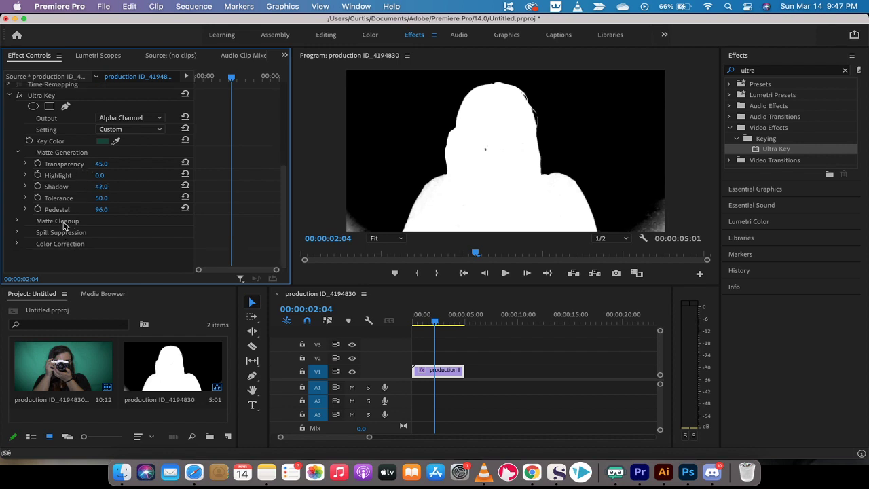
Open Matte Cleanup and view the Ultra Key output as Alpha Channel
{"action": "left_click", "coordinate": [132, 119]}
{"action": "left_click", "coordinate": [124, 129]}
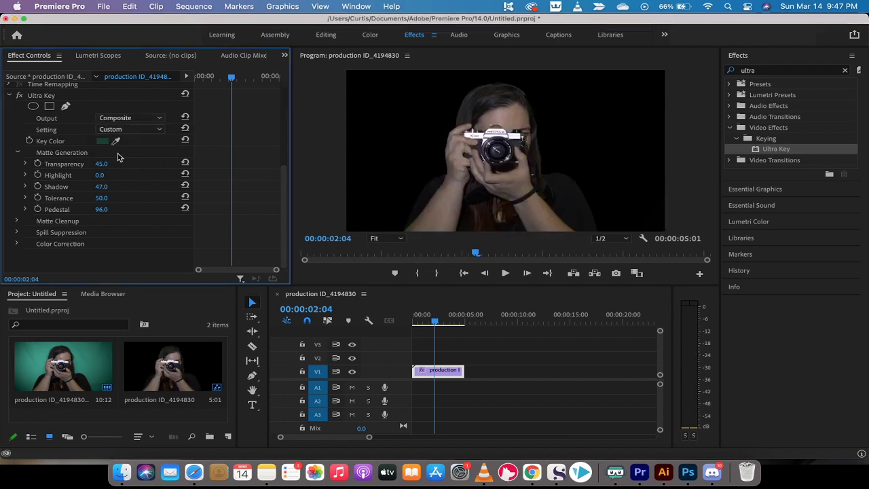
{"action": "left_click", "coordinate": [18, 221]}
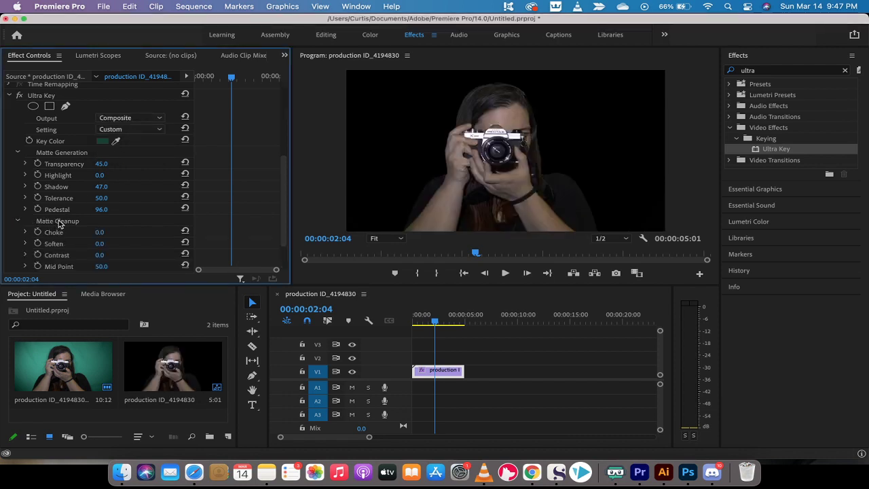
{"action": "scroll", "coordinate": [59, 225], "scroll_direction": "down", "scroll_amount": 1}
{"action": "scroll", "coordinate": [59, 224], "scroll_direction": "down", "scroll_amount": 3}
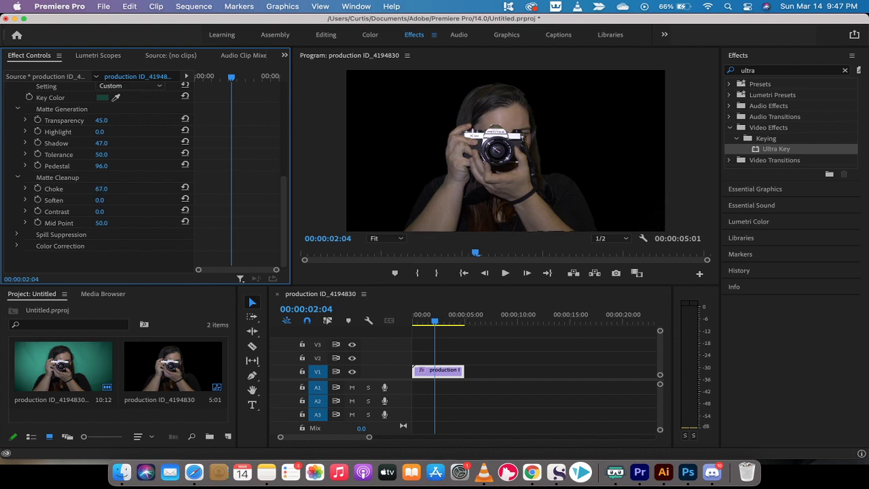
{"action": "scroll", "coordinate": [74, 133], "scroll_direction": "up", "scroll_amount": 4}
{"action": "left_click", "coordinate": [126, 118]}
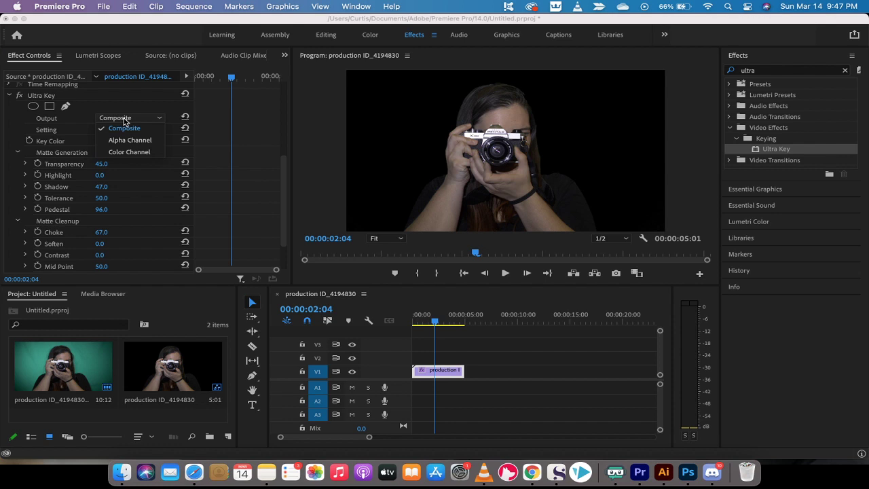
{"action": "left_click", "coordinate": [130, 140]}
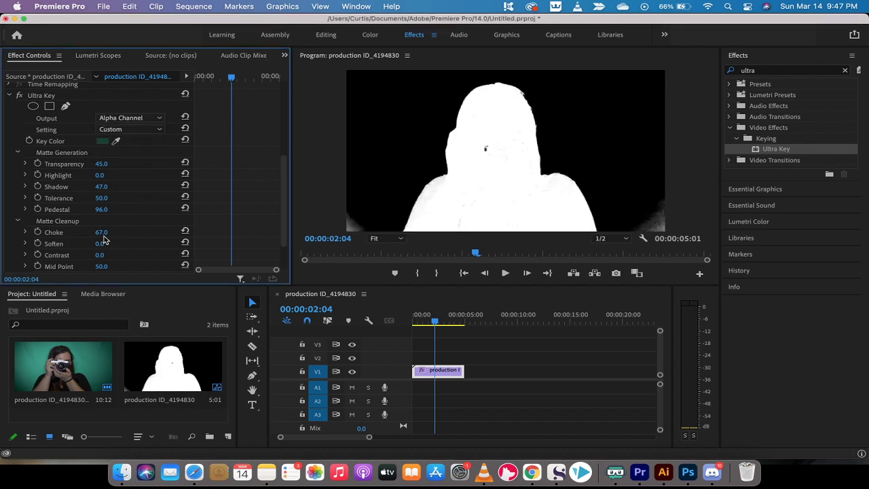
Return Choke to 0 and raise the matte Contrast to 100
{"action": "mouse_move", "coordinate": [104, 238]}
{"action": "left_mouse_down"}
{"action": "mouse_move", "coordinate": [121, 238]}
{"action": "mouse_move", "coordinate": [111, 233]}
{"action": "left_mouse_up"}
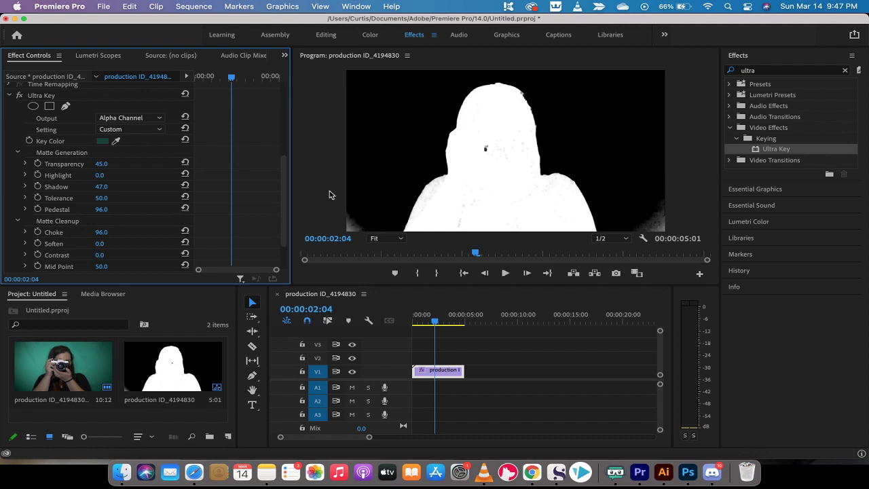
{"action": "mouse_move", "coordinate": [103, 232]}
{"action": "left_mouse_down"}
{"action": "mouse_move", "coordinate": [59, 232]}
{"action": "mouse_move", "coordinate": [113, 235]}
{"action": "left_mouse_up"}
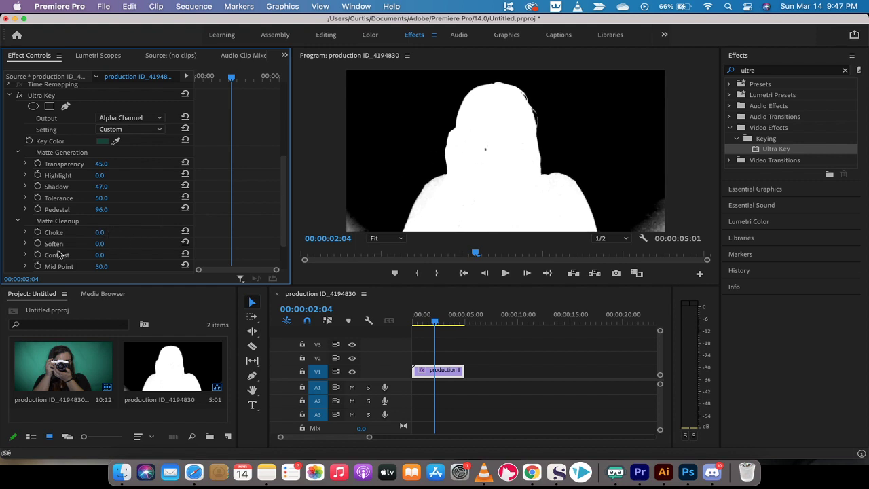
{"action": "scroll", "coordinate": [58, 255], "scroll_direction": "down", "scroll_amount": 3}
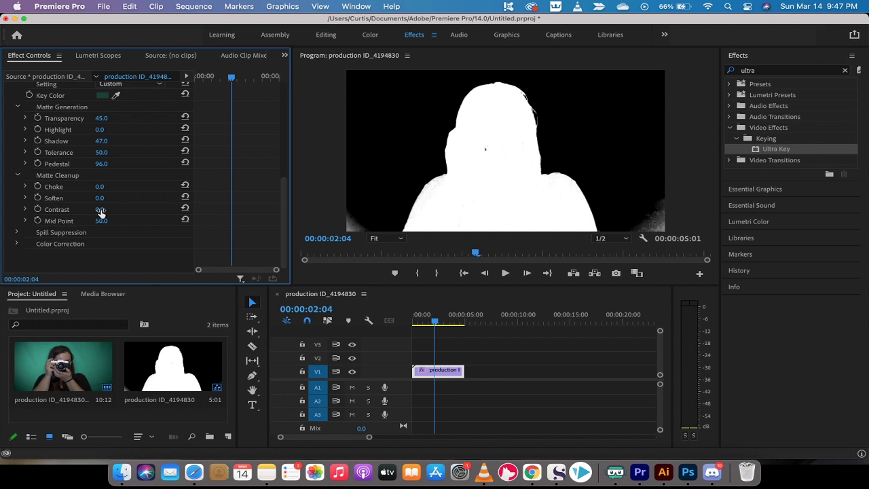
{"action": "left_click_drag", "start_coordinate": [101, 212], "coordinate": [167, 212]}
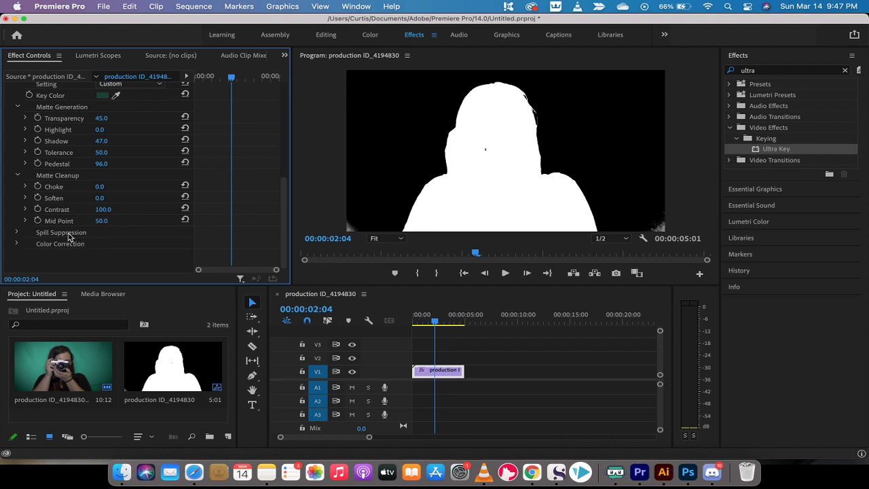
Open Spill Suppression and slightly increase its Spill amount
{"action": "left_click", "coordinate": [19, 233]}
{"action": "scroll", "coordinate": [72, 238], "scroll_direction": "down", "scroll_amount": 3}
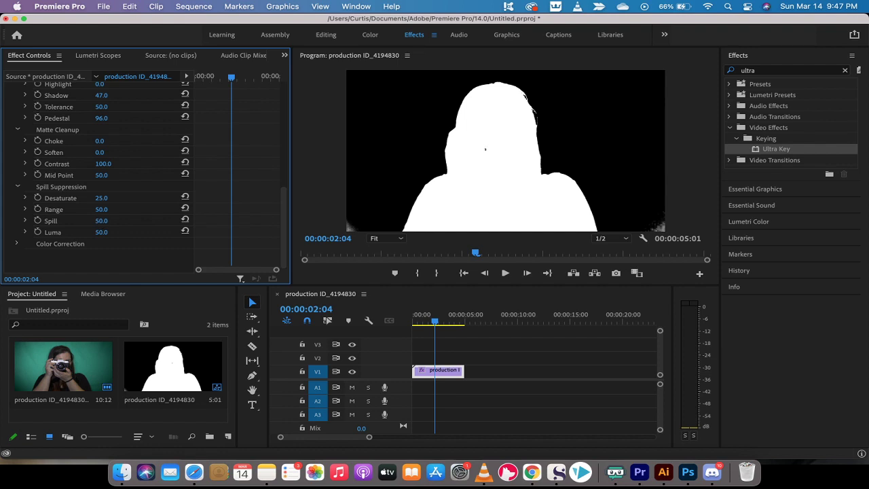
{"action": "left_click_drag", "start_coordinate": [101, 220], "coordinate": [106, 221]}
{"action": "scroll", "coordinate": [60, 184], "scroll_direction": "up", "scroll_amount": 5}
{"action": "scroll", "coordinate": [61, 184], "scroll_direction": "up", "scroll_amount": 3}
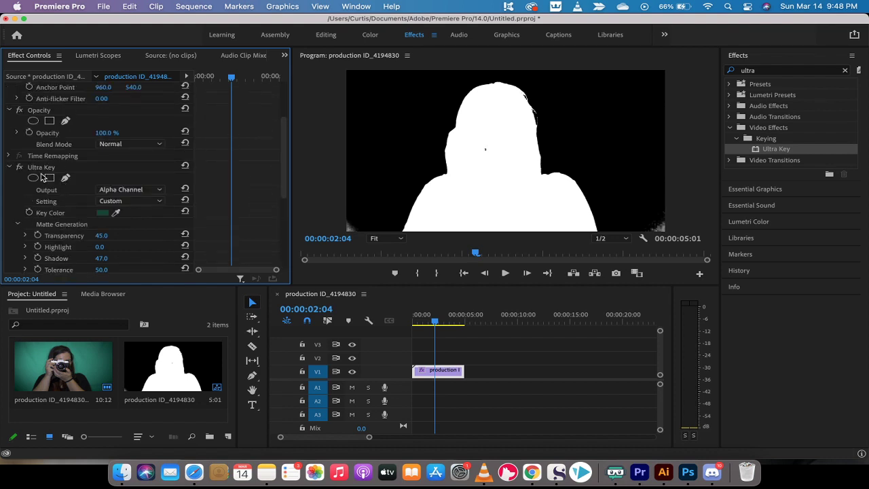
Change Ultra Key Output from Alpha Channel back to Composite
{"action": "left_click", "coordinate": [41, 169]}
{"action": "left_click", "coordinate": [129, 189]}
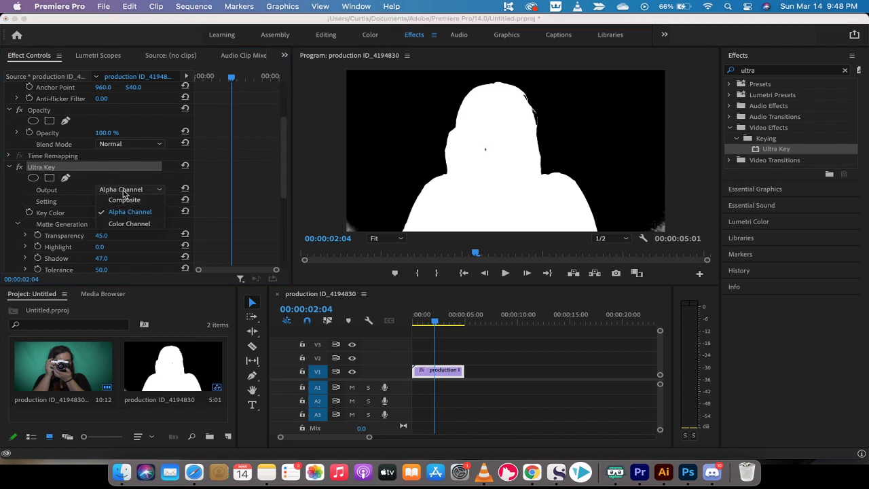
{"action": "left_click", "coordinate": [127, 202]}
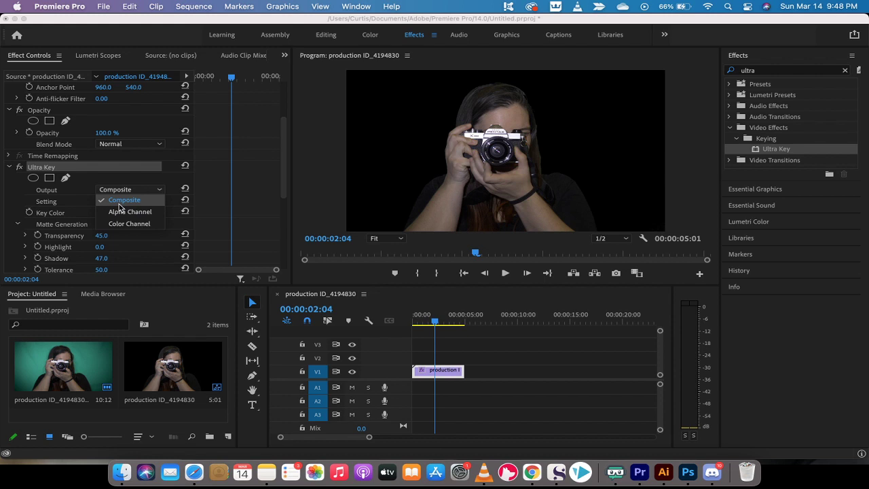
{"action": "left_click", "coordinate": [120, 210]}
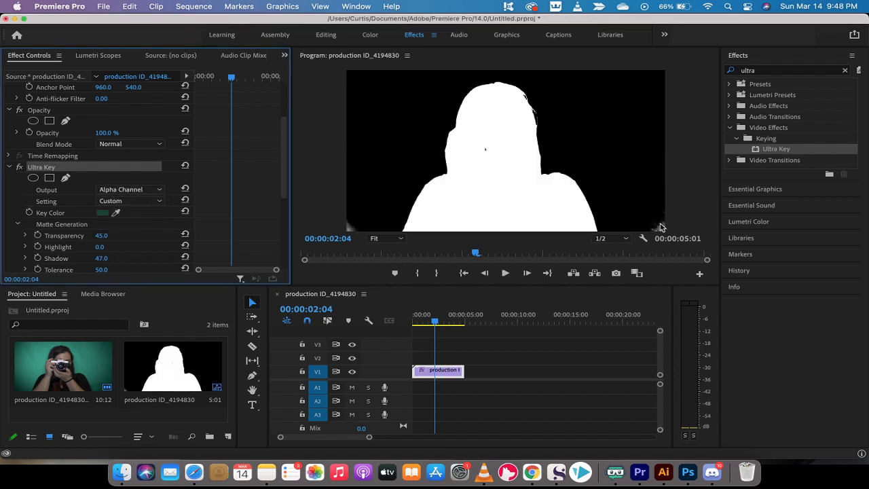
{"action": "left_click", "coordinate": [130, 192]}
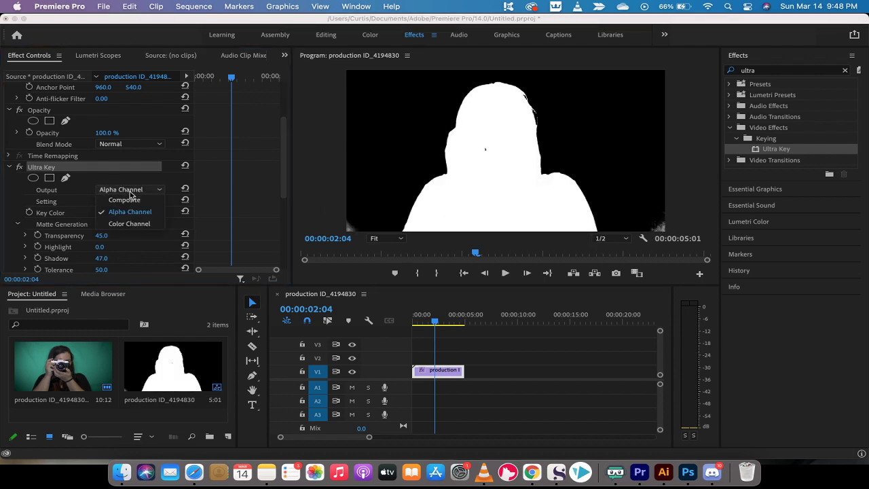
{"action": "left_click", "coordinate": [129, 198]}
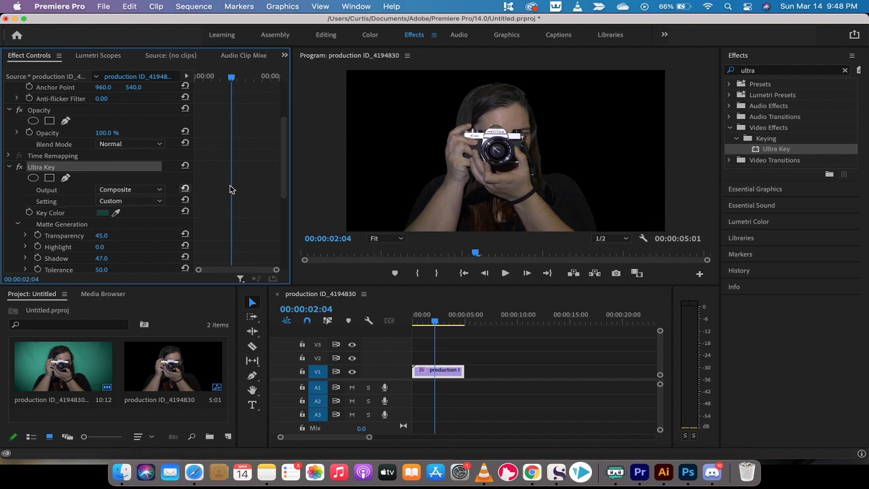
Search 'crop' and apply Transform > Crop to the keyed V1 clip
{"action": "left_click", "coordinate": [762, 71]}
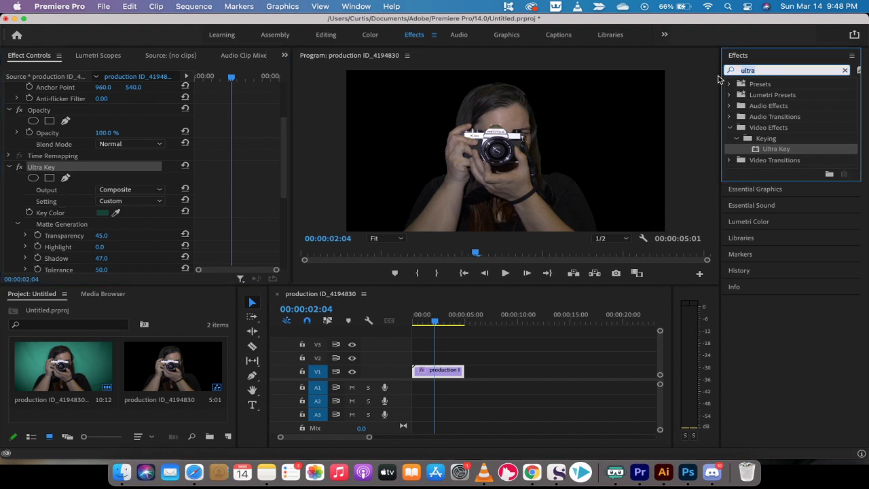
{"action": "key", "text": "BackSpace"}
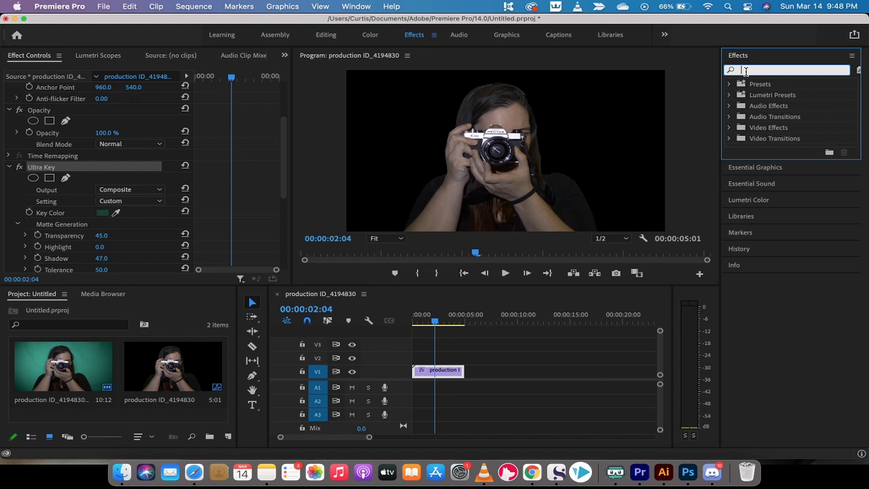
{"action": "type", "text": "crop"}
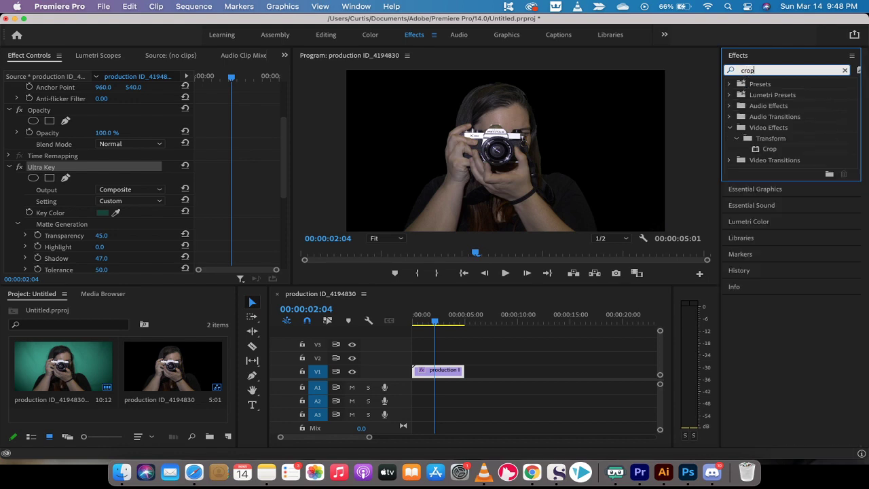
{"action": "left_click", "coordinate": [766, 151]}
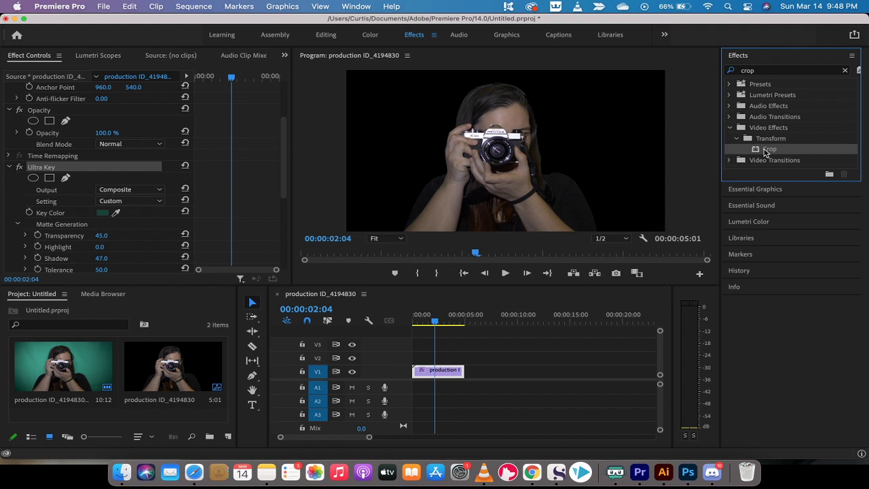
{"action": "left_click_drag", "start_coordinate": [766, 150], "coordinate": [434, 370]}
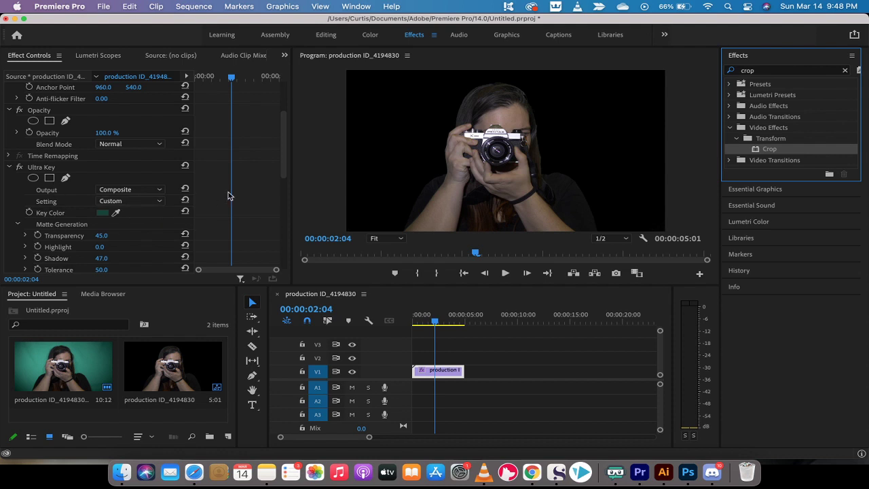
{"action": "left_click", "coordinate": [42, 169]}
{"action": "scroll", "coordinate": [42, 171], "scroll_direction": "down", "scroll_amount": 10}
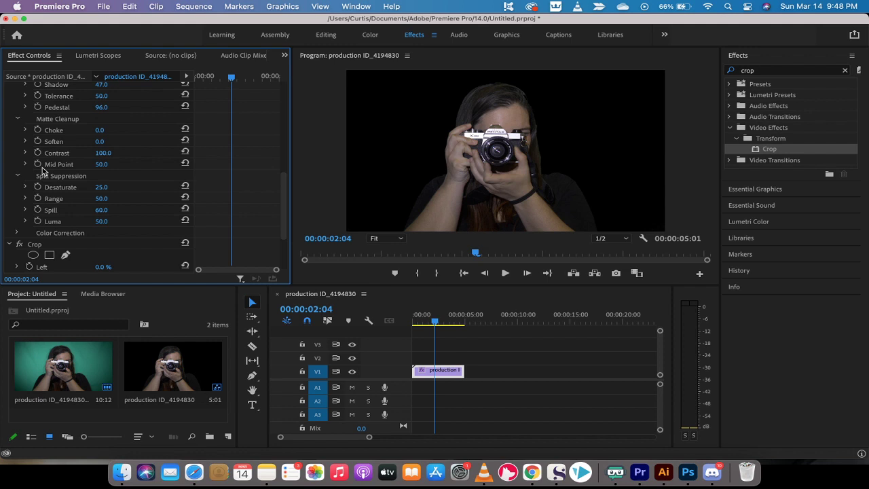
Crop the clip inward with the Crop handles: left side 6.3%, right side 6.8%
{"action": "left_click", "coordinate": [35, 233]}
{"action": "scroll", "coordinate": [38, 233], "scroll_direction": "down", "scroll_amount": 3}
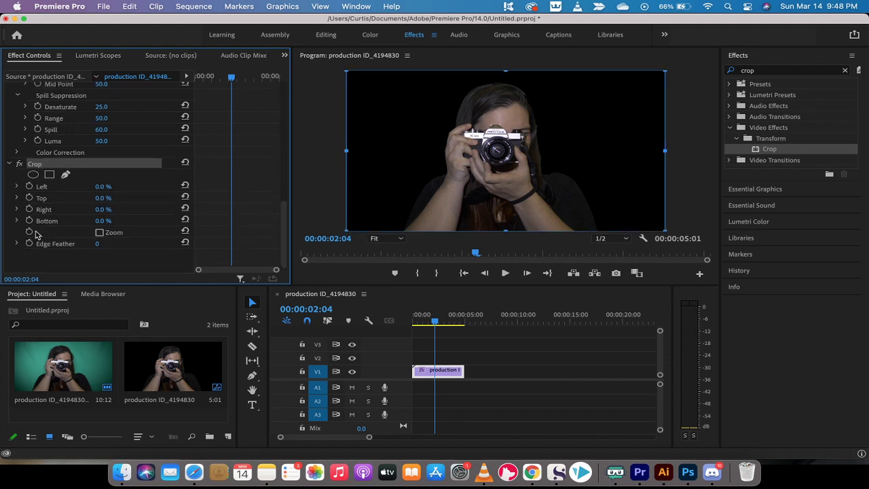
{"action": "left_click", "coordinate": [347, 154]}
{"action": "left_click_drag", "start_coordinate": [347, 153], "coordinate": [366, 157]}
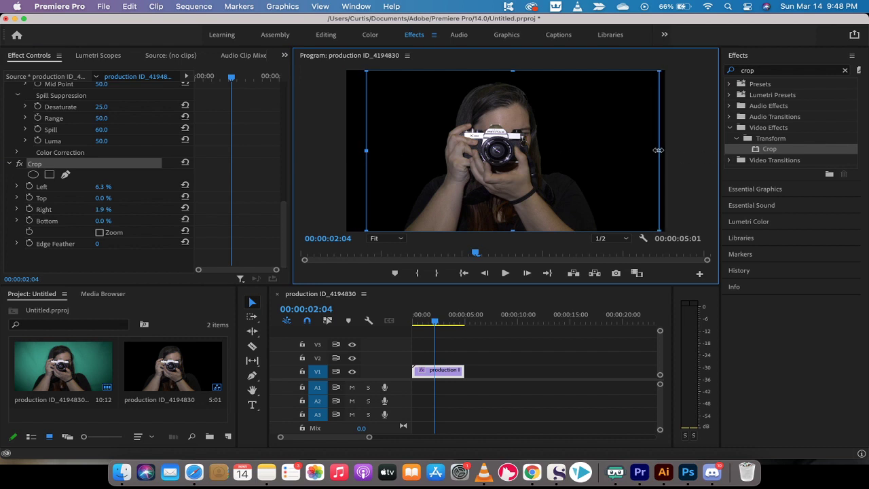
{"action": "left_click_drag", "start_coordinate": [664, 152], "coordinate": [643, 151]}
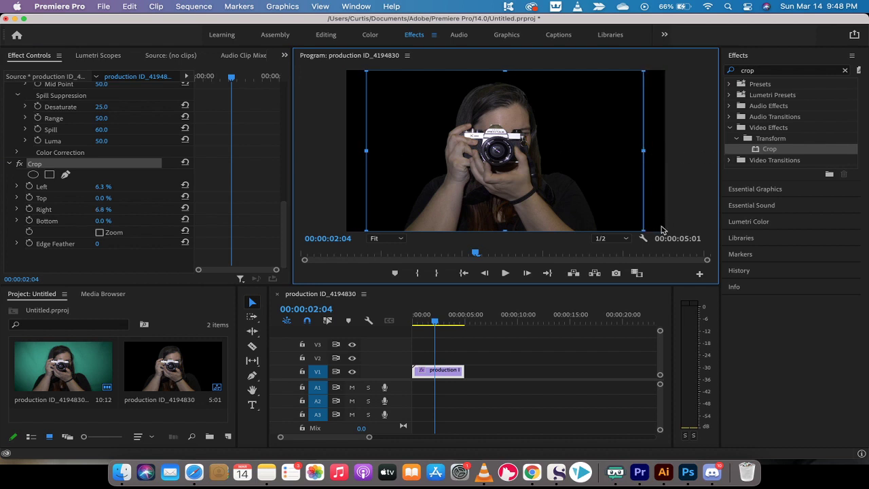
Keep the preview fitted to the window and scrub through the clip to check the crop
{"action": "left_click", "coordinate": [437, 320]}
{"action": "mouse_move", "coordinate": [436, 321]}
{"action": "left_mouse_down"}
{"action": "mouse_move", "coordinate": [464, 324]}
{"action": "mouse_move", "coordinate": [430, 324]}
{"action": "left_mouse_up"}
{"action": "left_click", "coordinate": [387, 238]}
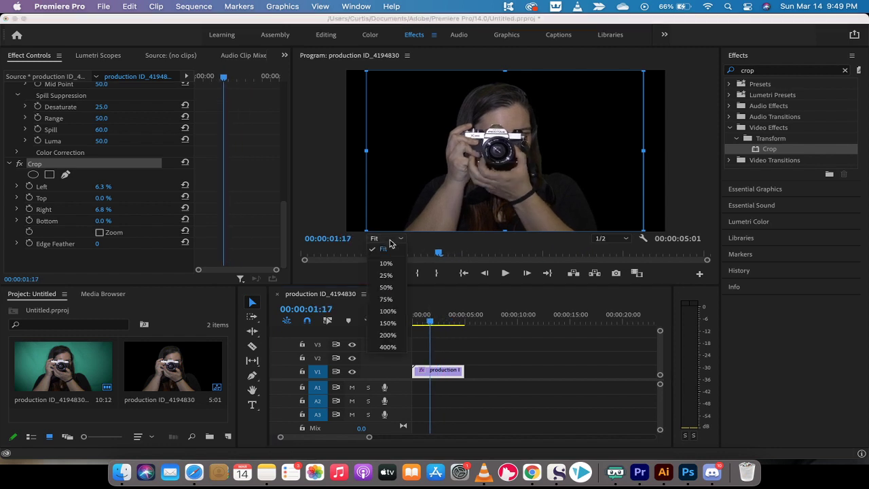
{"action": "left_click", "coordinate": [390, 250]}
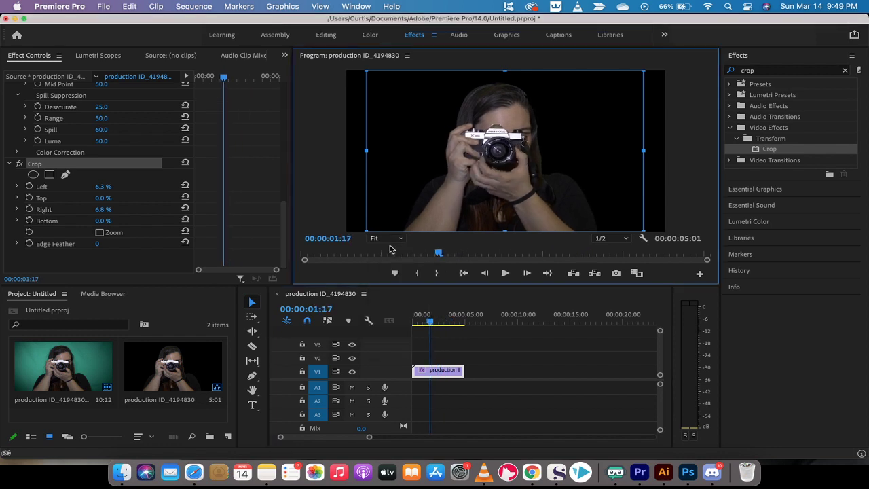
{"action": "left_click", "coordinate": [432, 321]}
{"action": "left_click_drag", "start_coordinate": [432, 321], "coordinate": [459, 322]}
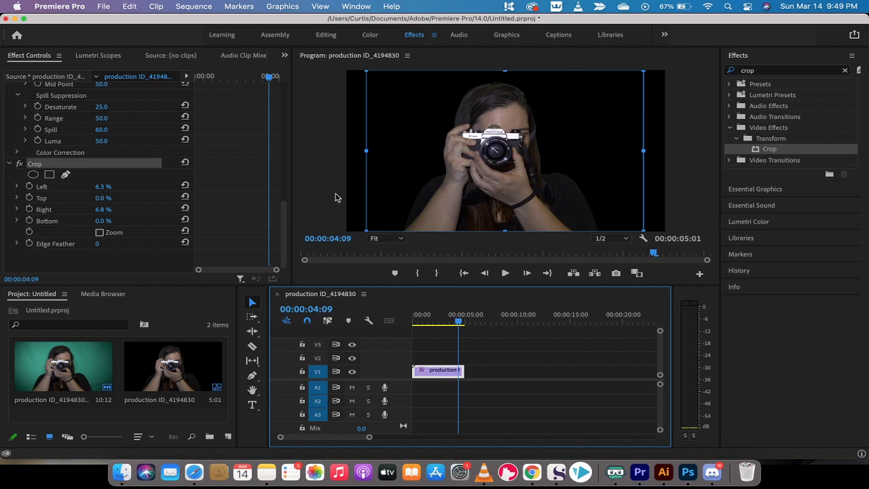
Deselect the clip and play it back from about two seconds in to review the key and crop
{"action": "left_click", "coordinate": [491, 348]}
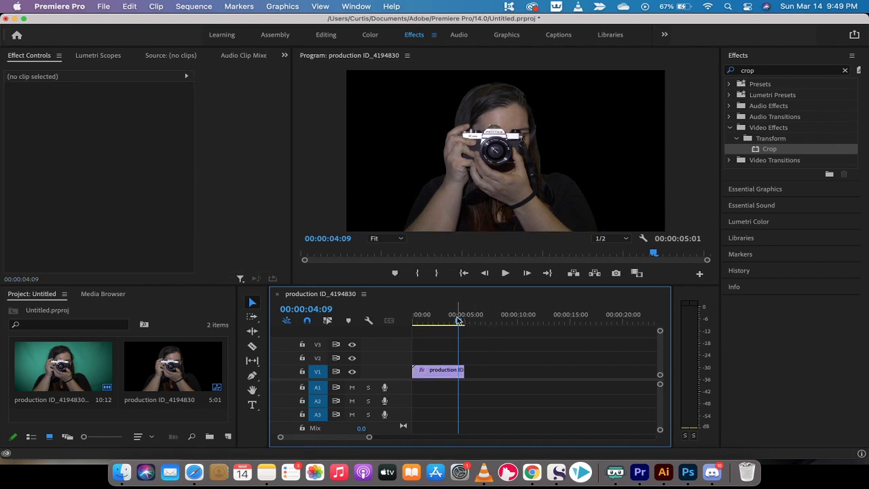
{"action": "left_click_drag", "start_coordinate": [459, 321], "coordinate": [436, 321]}
{"action": "key", "text": "space"}
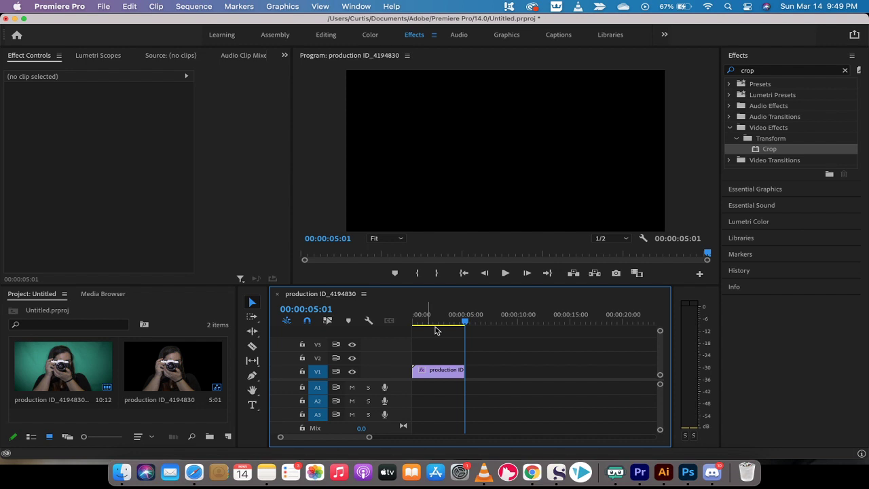
{"action": "left_click_drag", "start_coordinate": [466, 317], "coordinate": [446, 317]}
Confirm the Ultra Key output is still Composite, then bring up the File menu
{"action": "left_click", "coordinate": [427, 375]}
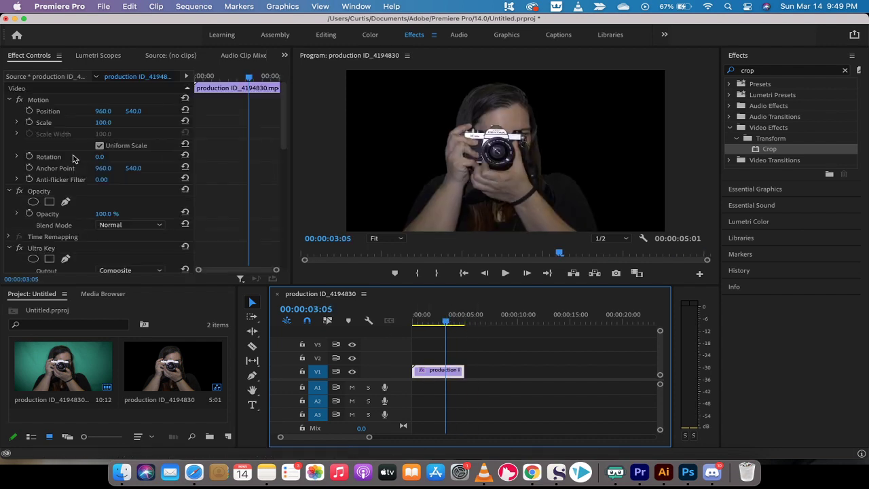
{"action": "scroll", "coordinate": [63, 234], "scroll_direction": "down", "scroll_amount": 1}
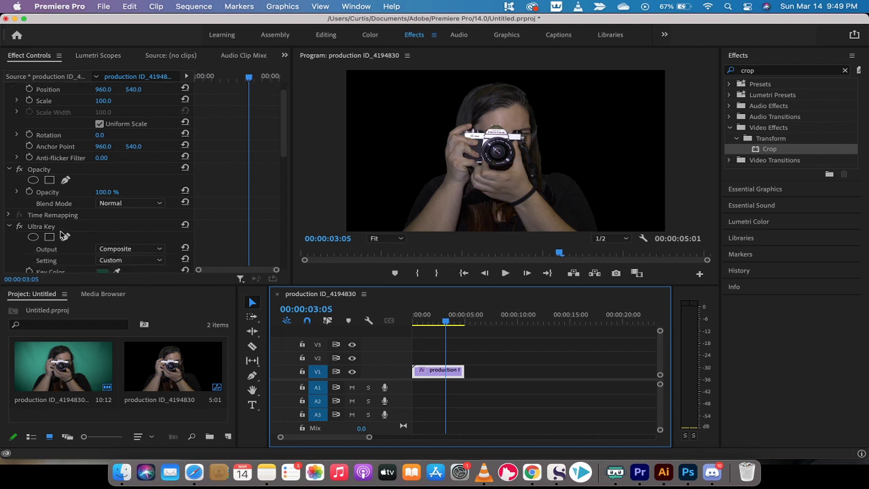
{"action": "left_click", "coordinate": [54, 228]}
{"action": "left_click", "coordinate": [115, 248]}
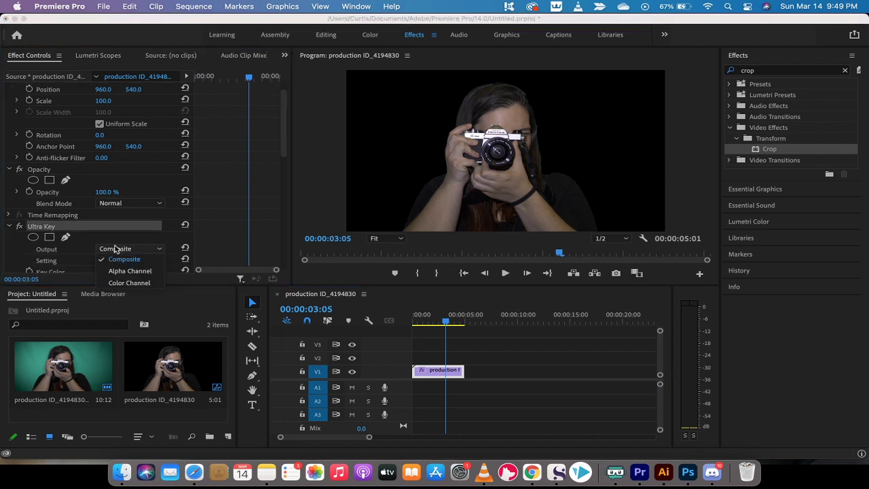
{"action": "left_click", "coordinate": [114, 248]}
{"action": "scroll", "coordinate": [60, 222], "scroll_direction": "down", "scroll_amount": 3}
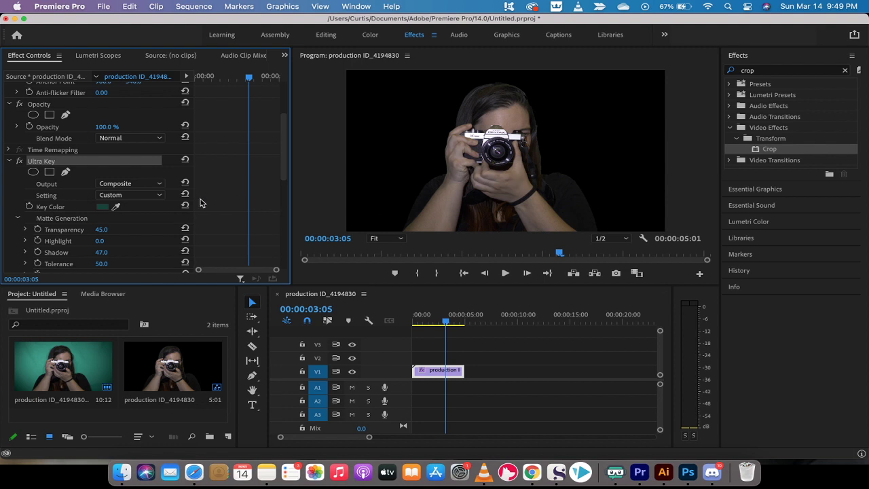
{"action": "scroll", "coordinate": [56, 217], "scroll_direction": "down", "scroll_amount": 4}
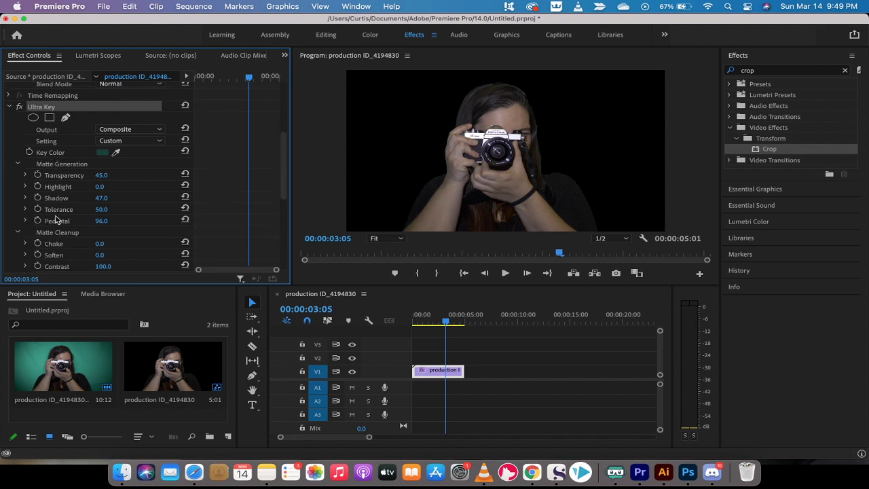
{"action": "scroll", "coordinate": [63, 246], "scroll_direction": "down", "scroll_amount": 1}
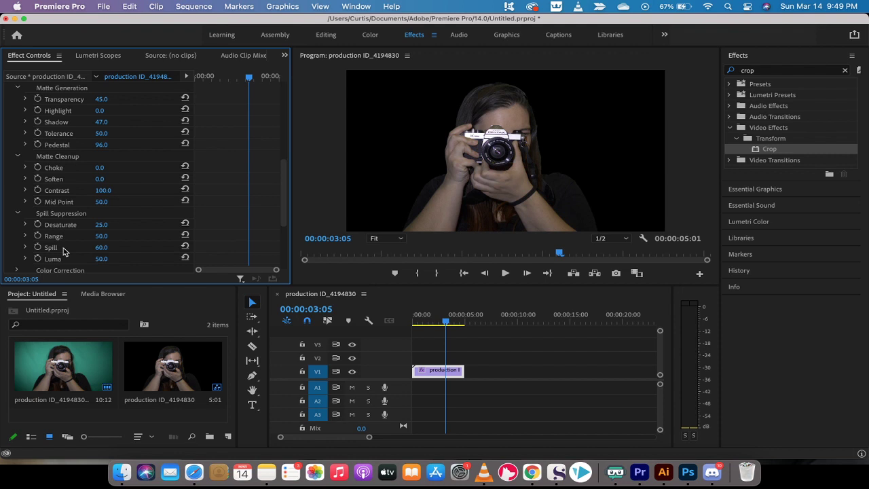
{"action": "scroll", "coordinate": [64, 252], "scroll_direction": "up", "scroll_amount": 8}
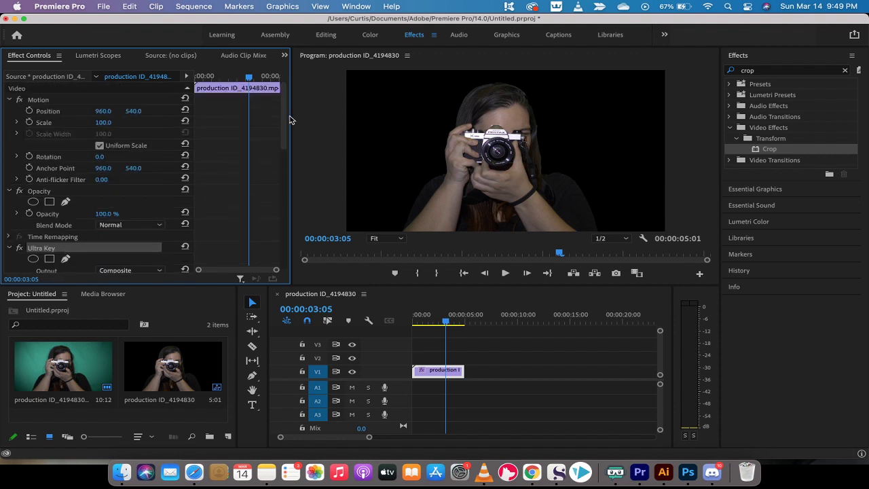
{"action": "left_click", "coordinate": [104, 6]}
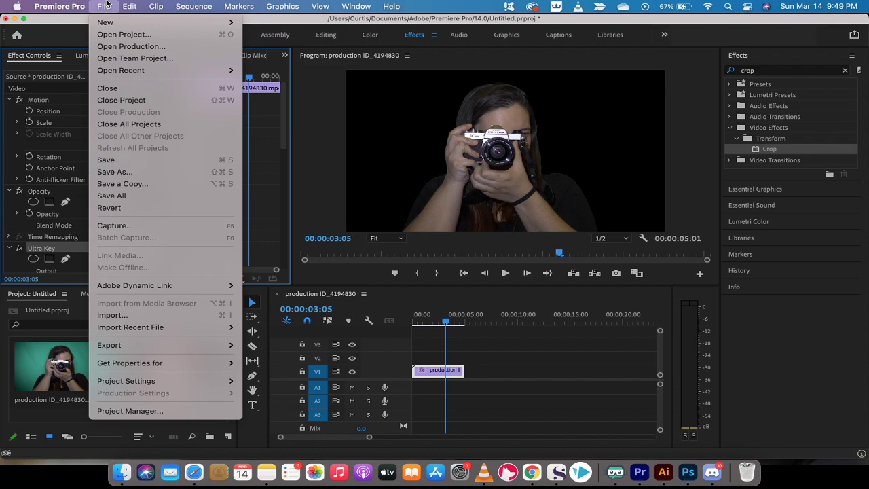
Choose File > Export > Media, move the playhead to the clip's end, and reopen File
{"action": "mouse_move", "coordinate": [125, 346]}
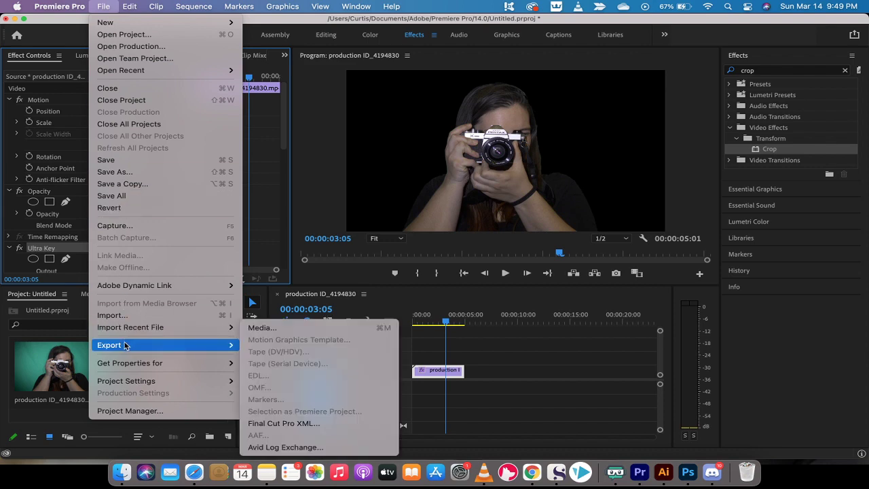
{"action": "left_click", "coordinate": [283, 329]}
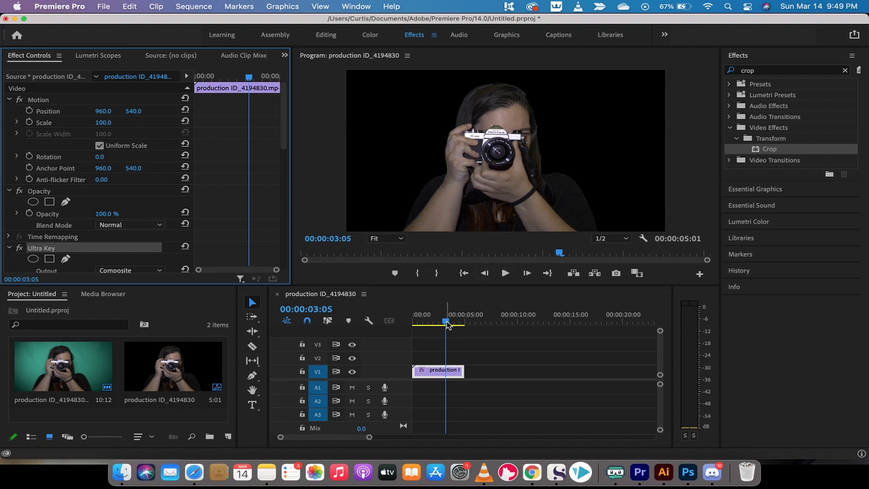
{"action": "left_click_drag", "start_coordinate": [446, 323], "coordinate": [465, 323]}
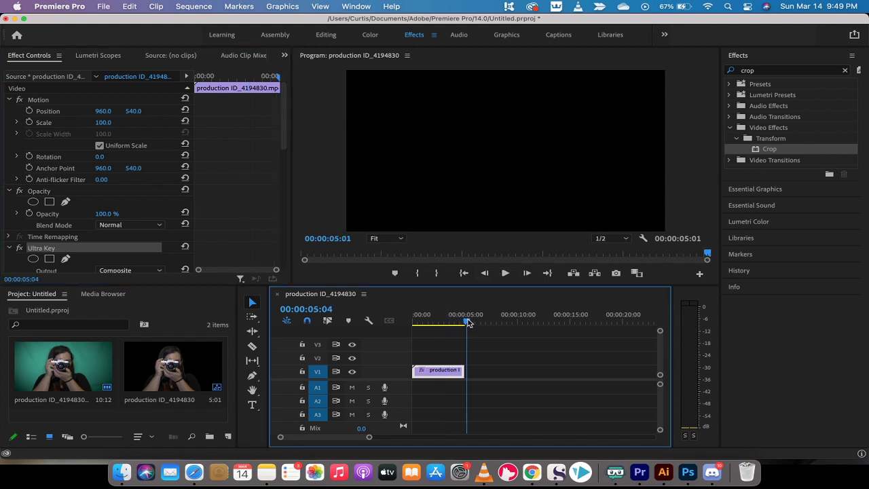
{"action": "left_click", "coordinate": [103, 5]}
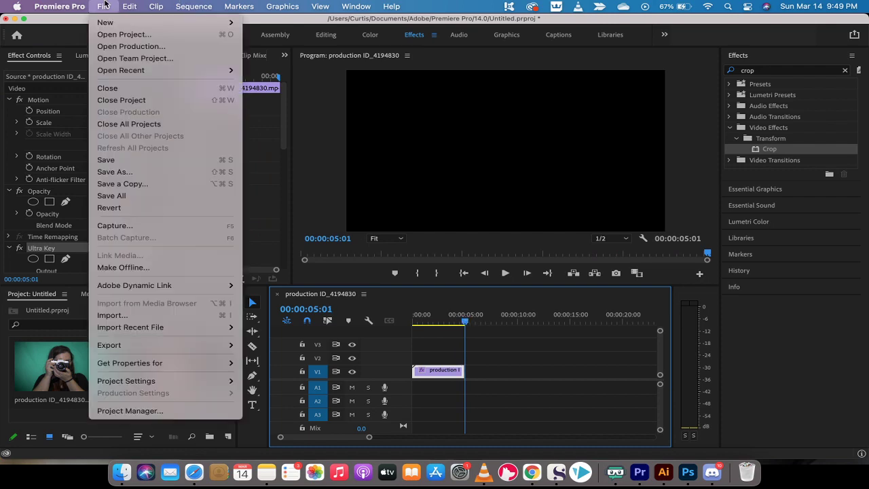
In Export Settings, change Format from H.264 back to QuickTime and pick the Apple ProRes 4444 with alpha preset
{"action": "mouse_move", "coordinate": [122, 345]}
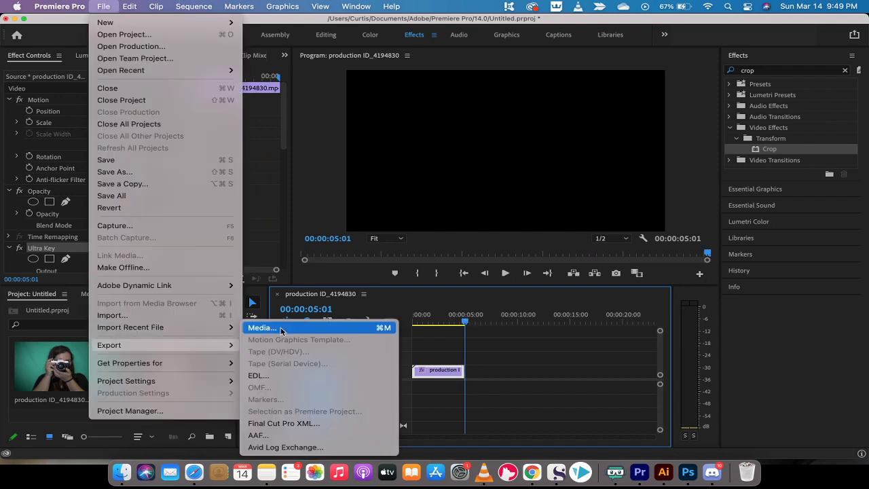
{"action": "left_click", "coordinate": [282, 330]}
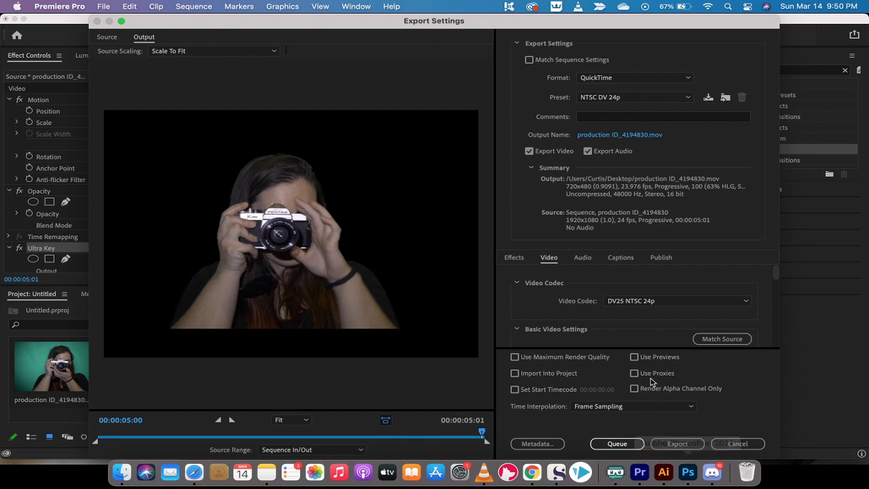
{"action": "left_click", "coordinate": [616, 79]}
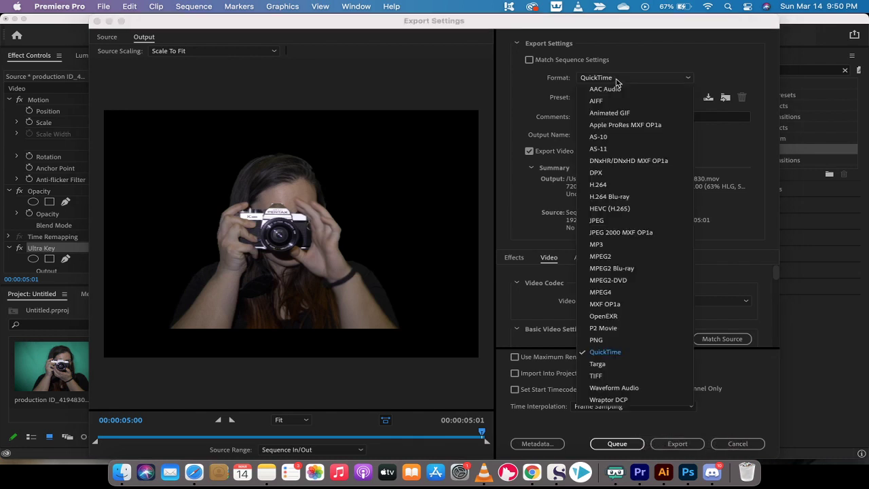
{"action": "left_click", "coordinate": [616, 184]}
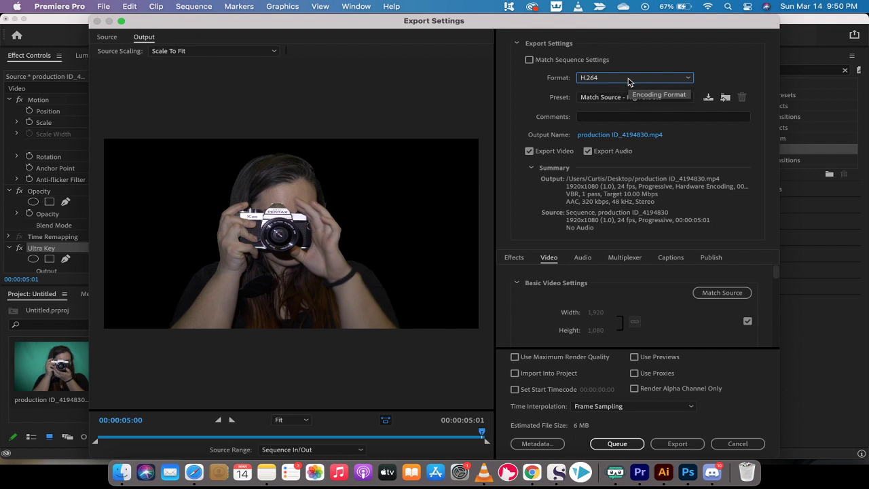
{"action": "left_click", "coordinate": [629, 82]}
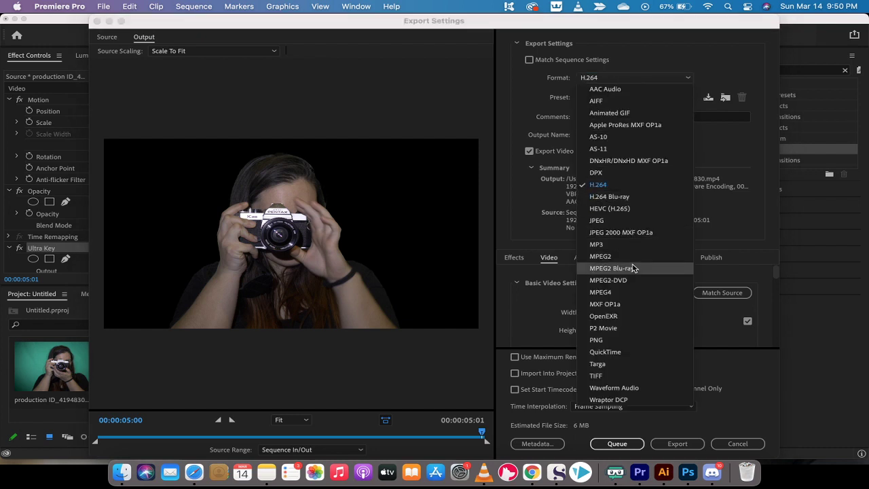
{"action": "left_click", "coordinate": [622, 353]}
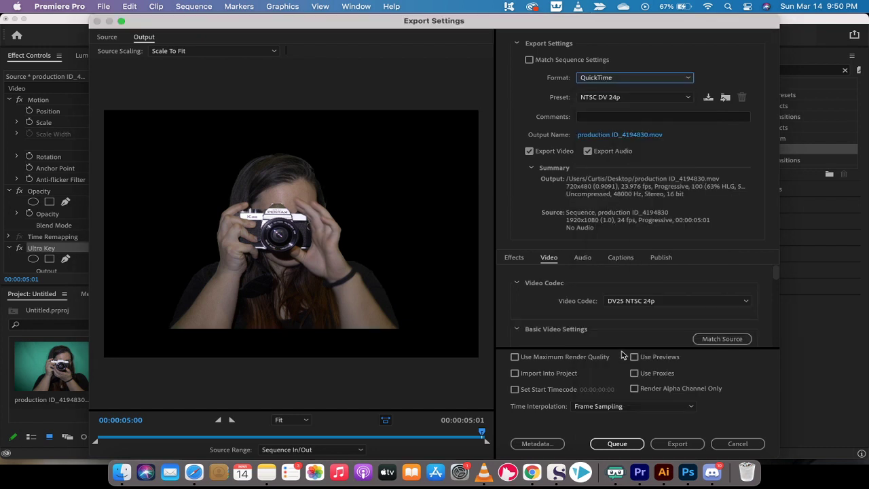
{"action": "left_click", "coordinate": [644, 101]}
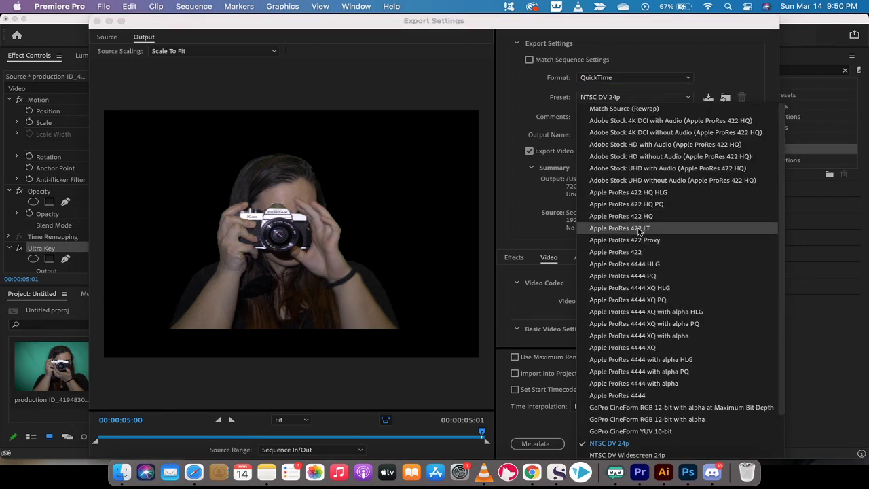
{"action": "scroll", "coordinate": [639, 232], "scroll_direction": "down", "scroll_amount": 3}
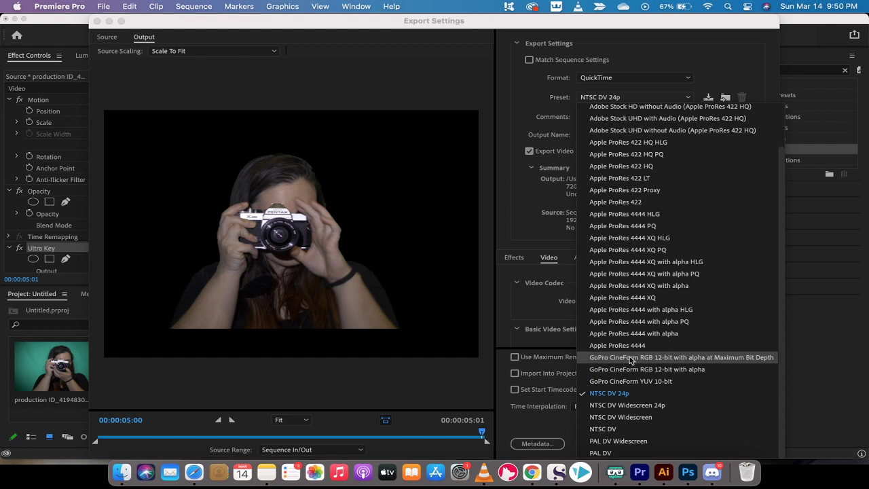
{"action": "left_click", "coordinate": [636, 334]}
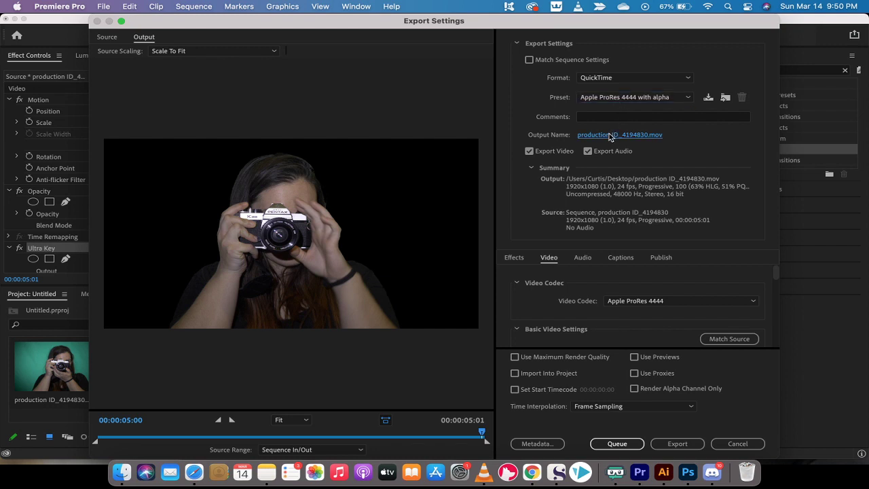
Rename the output to PhotoAlpha in the Movies folder, run the export, and dismiss the success notice
{"action": "left_click", "coordinate": [597, 135]}
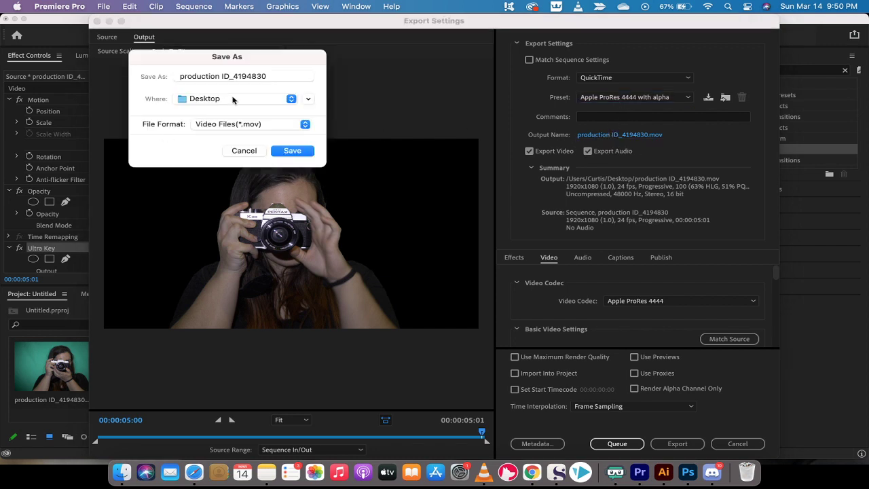
{"action": "triple_click", "coordinate": [274, 76]}
{"action": "type", "text": "PhotoAlpha"}
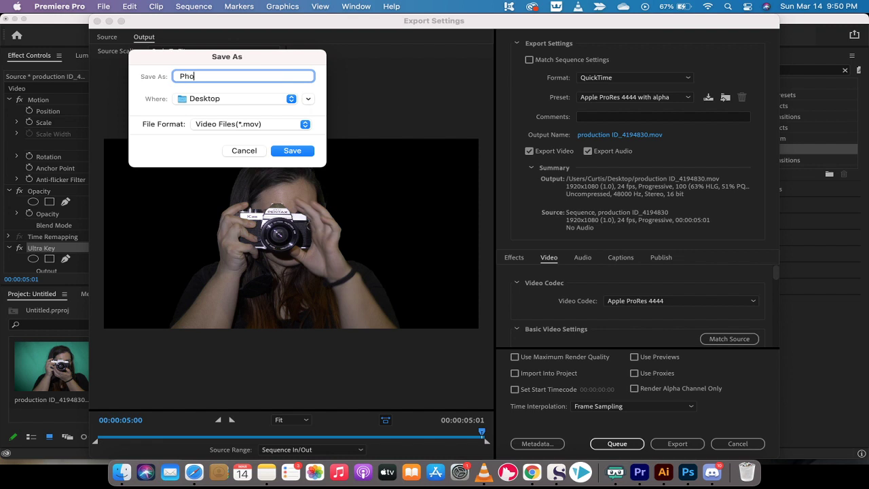
{"action": "left_click", "coordinate": [265, 100]}
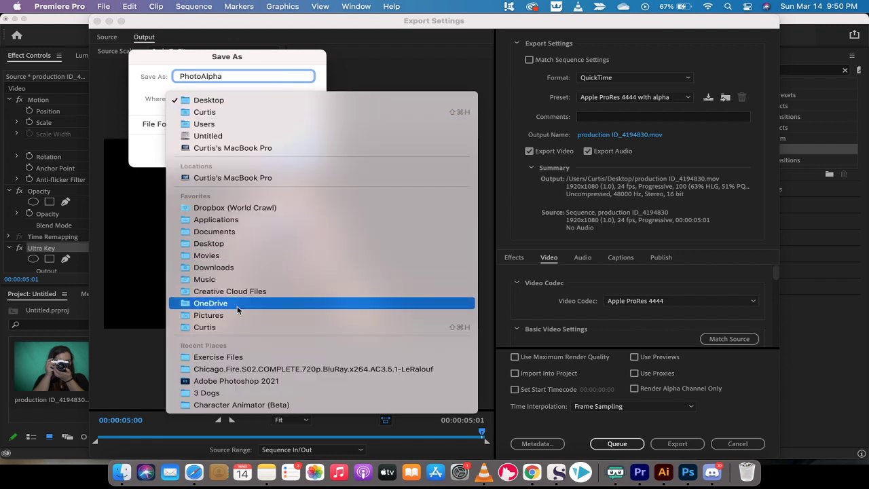
{"action": "left_click", "coordinate": [243, 255]}
{"action": "left_click", "coordinate": [286, 151]}
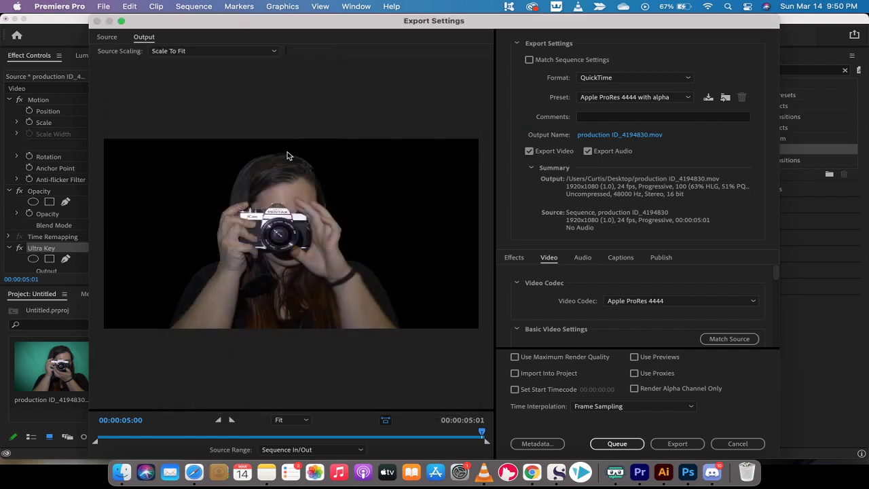
{"action": "left_click", "coordinate": [677, 444]}
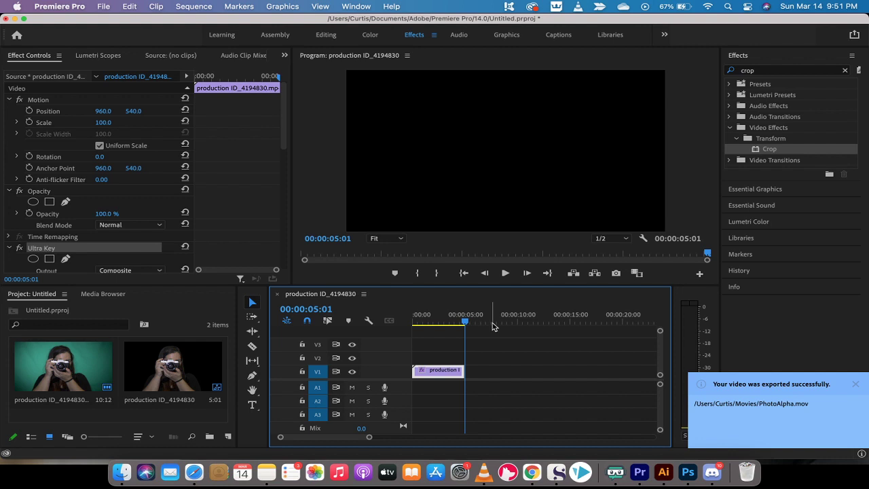
{"action": "left_click", "coordinate": [857, 385]}
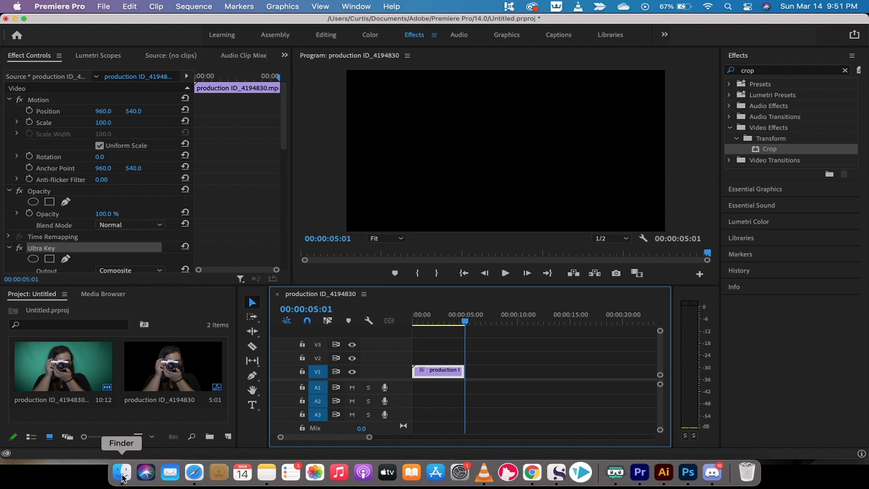
Drag PhotoAlpha.mov from Movies and xmas.jpg from Pictures in Finder into the Project panel
{"action": "left_click", "coordinate": [123, 478]}
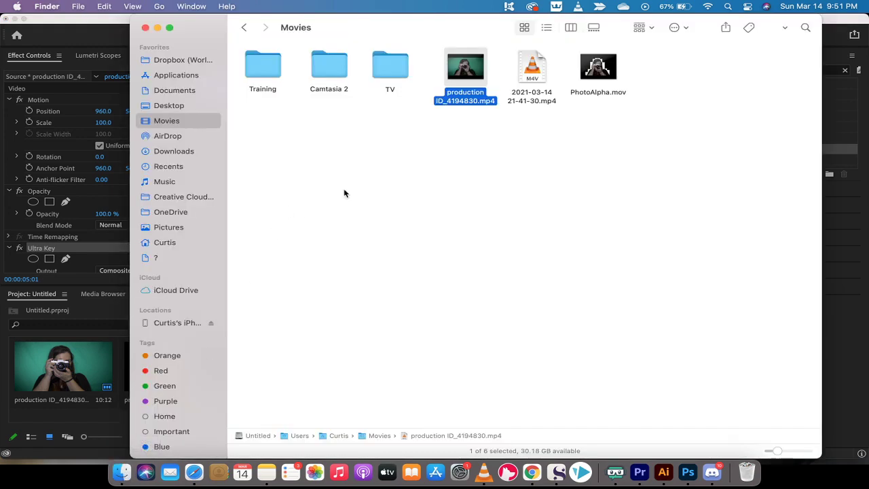
{"action": "left_click", "coordinate": [600, 95]}
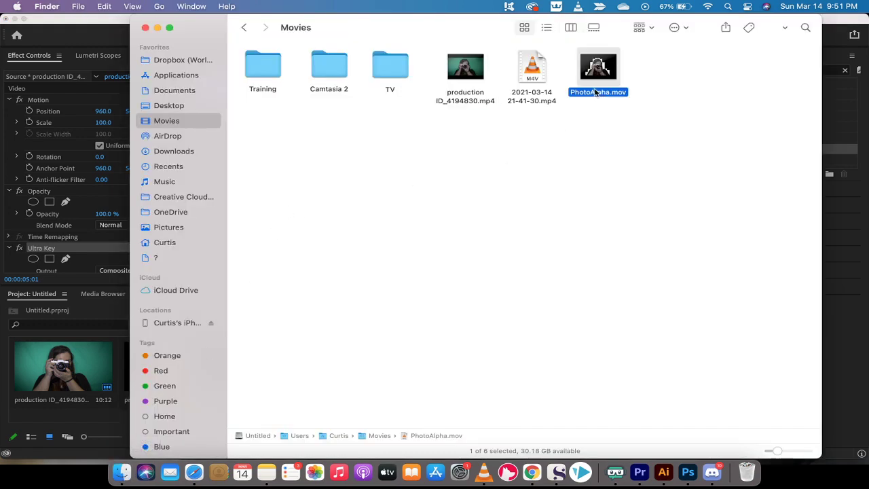
{"action": "left_click_drag", "start_coordinate": [595, 92], "coordinate": [122, 417]}
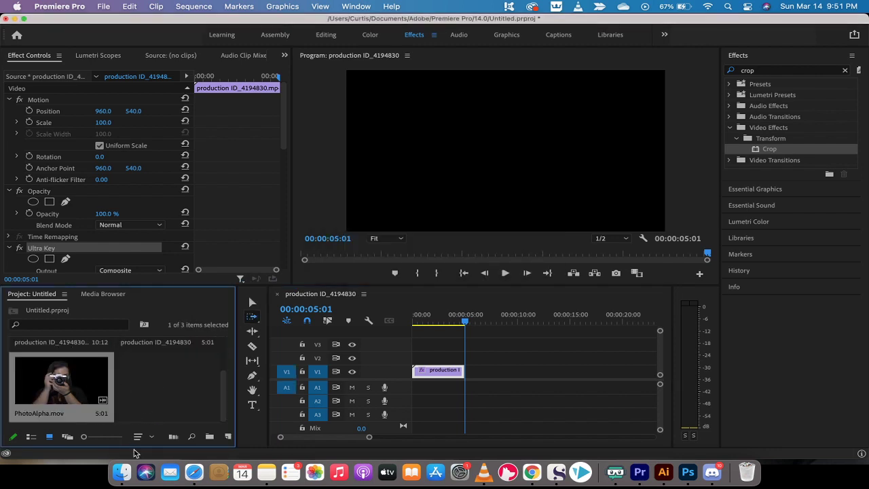
{"action": "left_click", "coordinate": [122, 474]}
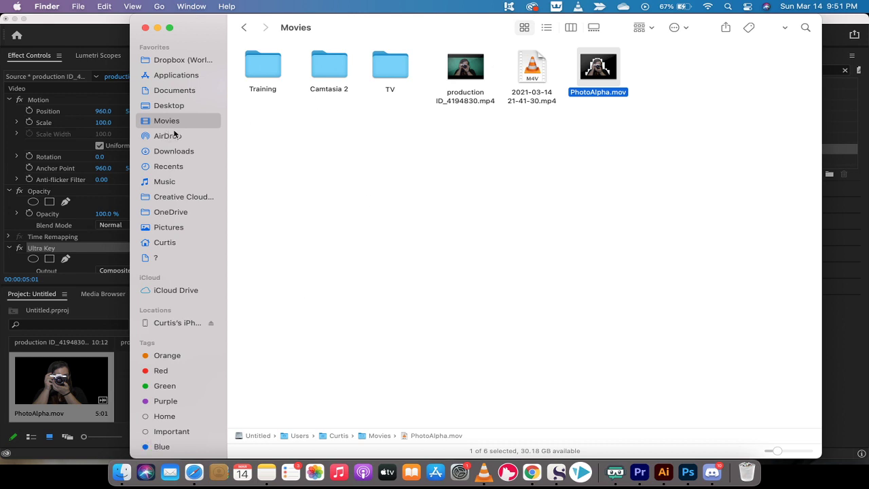
{"action": "left_click", "coordinate": [168, 228]}
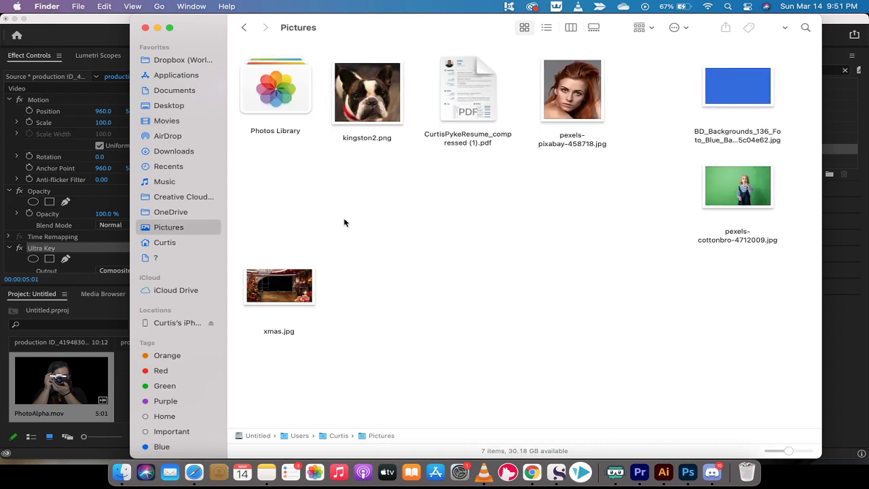
{"action": "left_click_drag", "start_coordinate": [299, 280], "coordinate": [165, 385]}
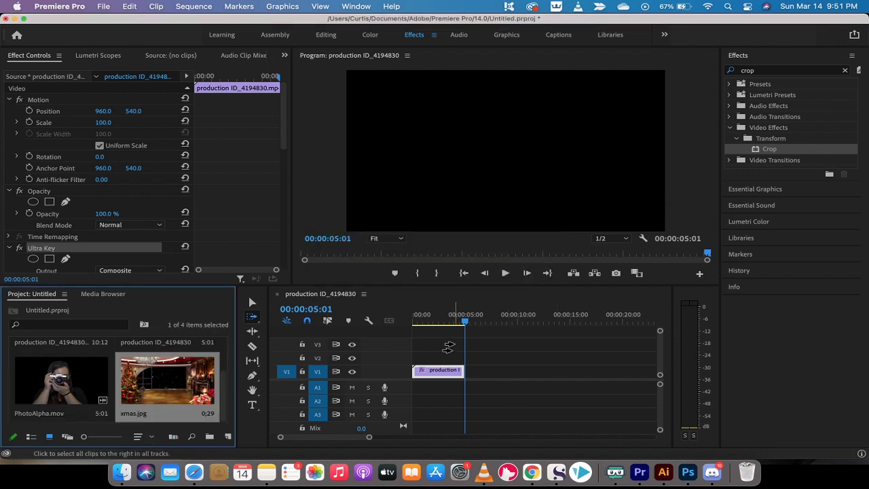
Make a new sequence from PhotoAlpha.mov and scrub its footage
{"action": "left_click", "coordinate": [69, 378]}
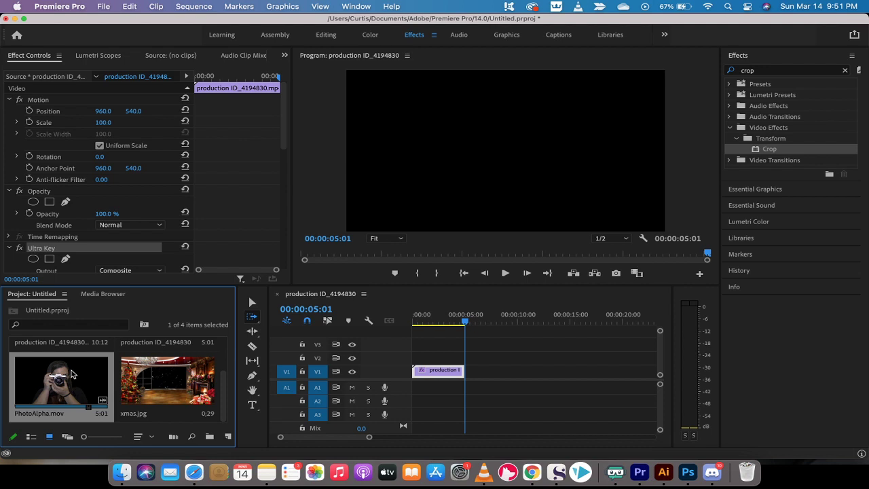
{"action": "right_click", "coordinate": [71, 374]}
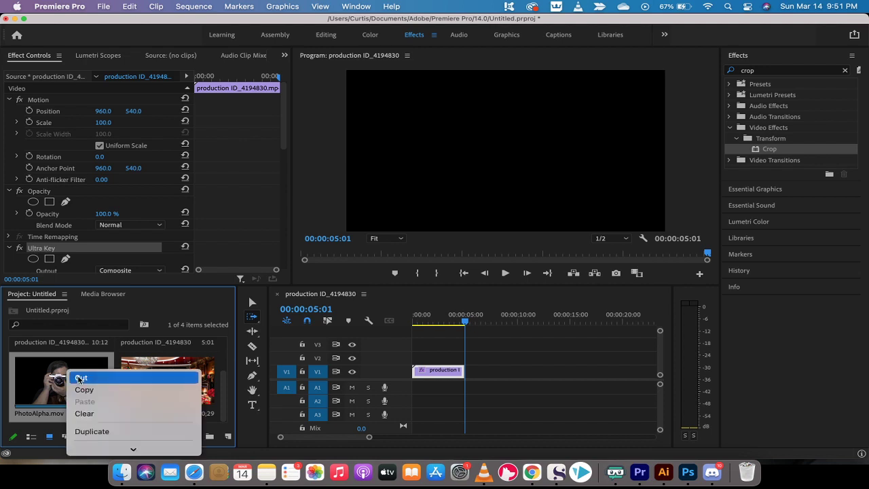
{"action": "mouse_move", "coordinate": [103, 450]}
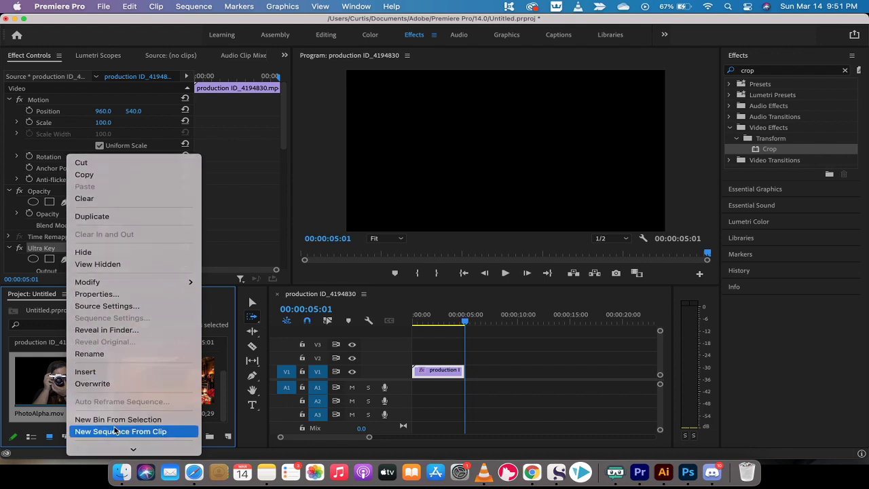
{"action": "left_click", "coordinate": [116, 430]}
{"action": "mouse_move", "coordinate": [411, 324]}
{"action": "left_mouse_down"}
{"action": "mouse_move", "coordinate": [442, 320]}
{"action": "mouse_move", "coordinate": [425, 322]}
{"action": "left_mouse_up"}
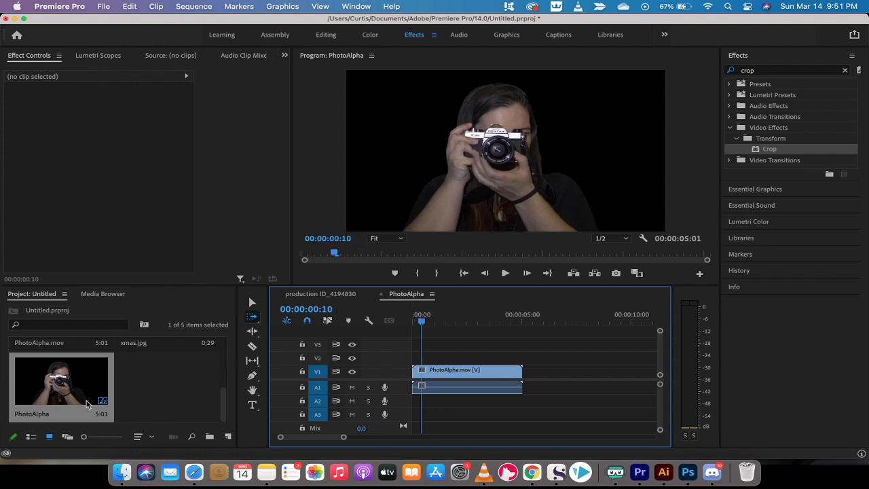
Switch to the Selection tool and select the PhotoAlpha.mov clip in the timeline
{"action": "scroll", "coordinate": [81, 399], "scroll_direction": "up", "scroll_amount": 2}
{"action": "left_click", "coordinate": [150, 382]}
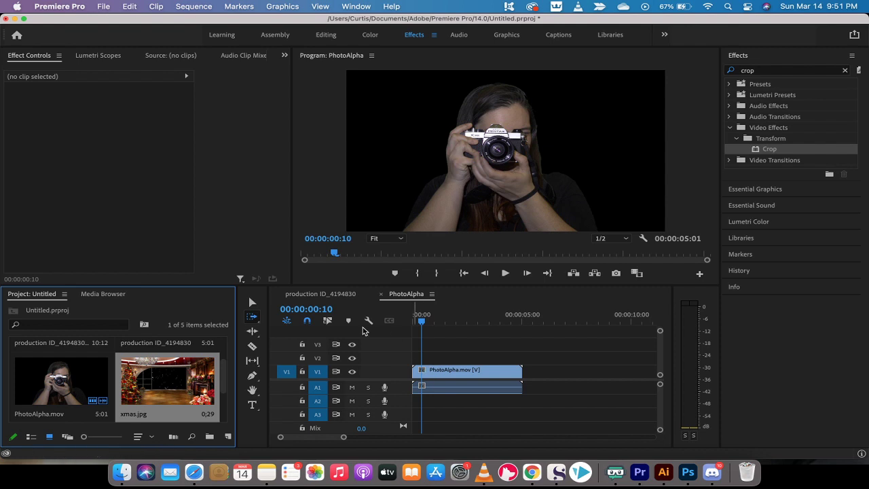
{"action": "left_click", "coordinate": [252, 302]}
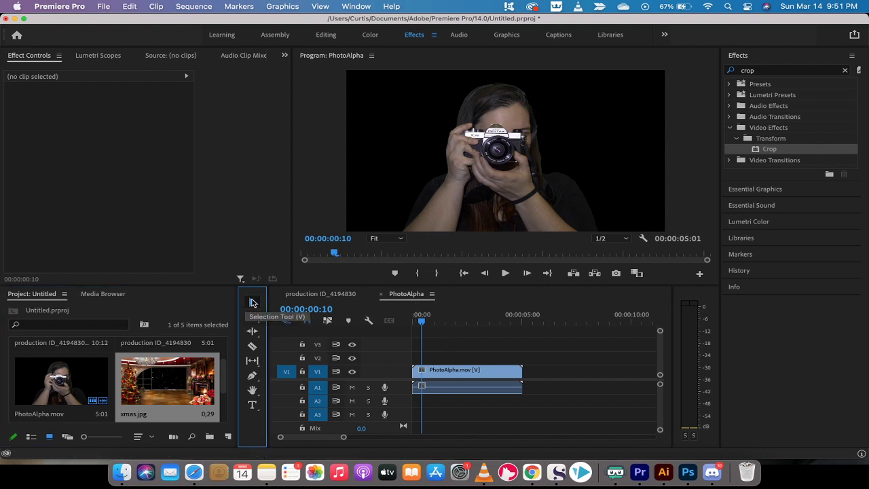
{"action": "left_click", "coordinate": [445, 373]}
Move PhotoAlpha.mov to V2, place xmas.jpg on V1 beneath it, and scrub from 00:00:00:15 to preview
{"action": "left_click_drag", "start_coordinate": [445, 373], "coordinate": [448, 364]}
{"action": "left_click", "coordinate": [164, 387]}
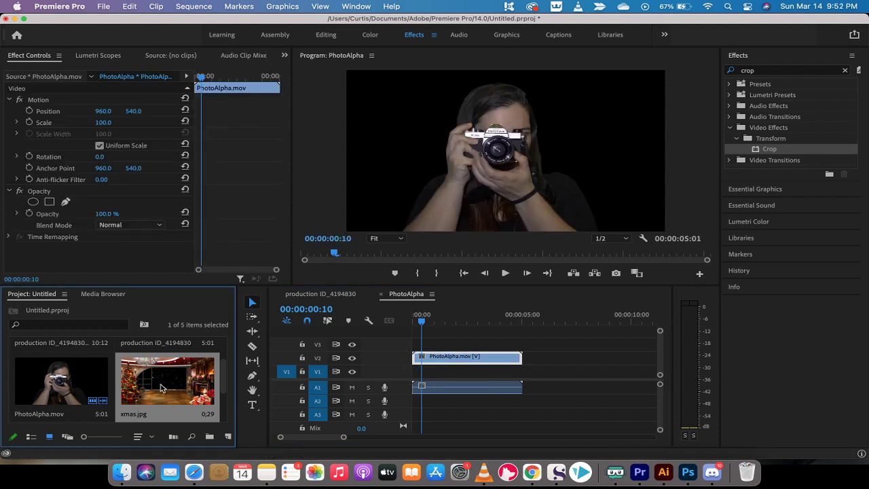
{"action": "left_click_drag", "start_coordinate": [162, 382], "coordinate": [524, 371]}
{"action": "left_click", "coordinate": [426, 319]}
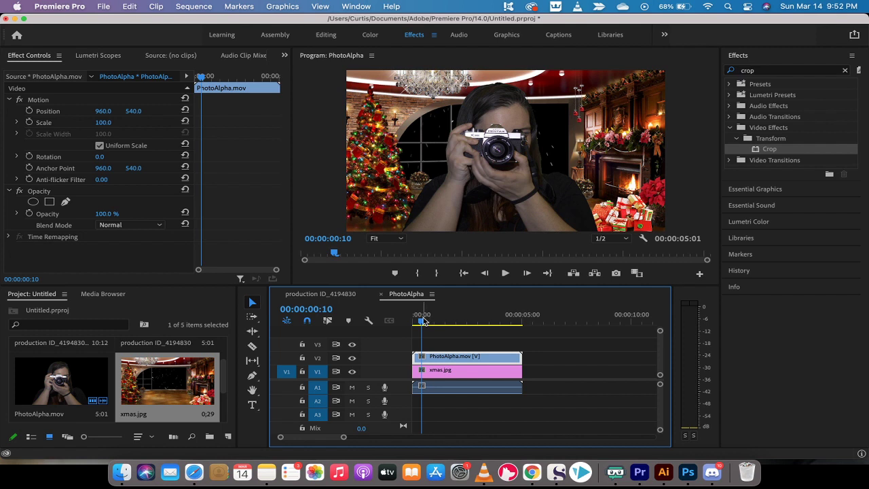
{"action": "mouse_move", "coordinate": [431, 321]}
{"action": "left_mouse_down"}
{"action": "mouse_move", "coordinate": [479, 322]}
{"action": "mouse_move", "coordinate": [441, 324]}
{"action": "left_mouse_up"}
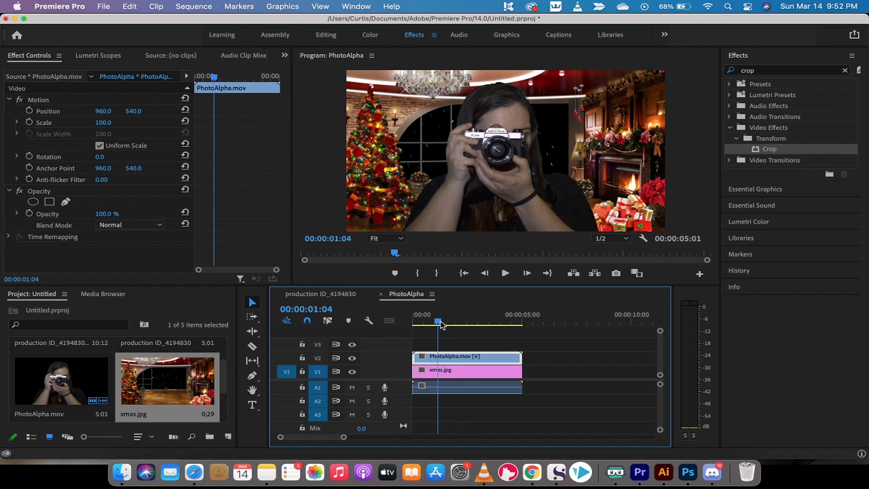